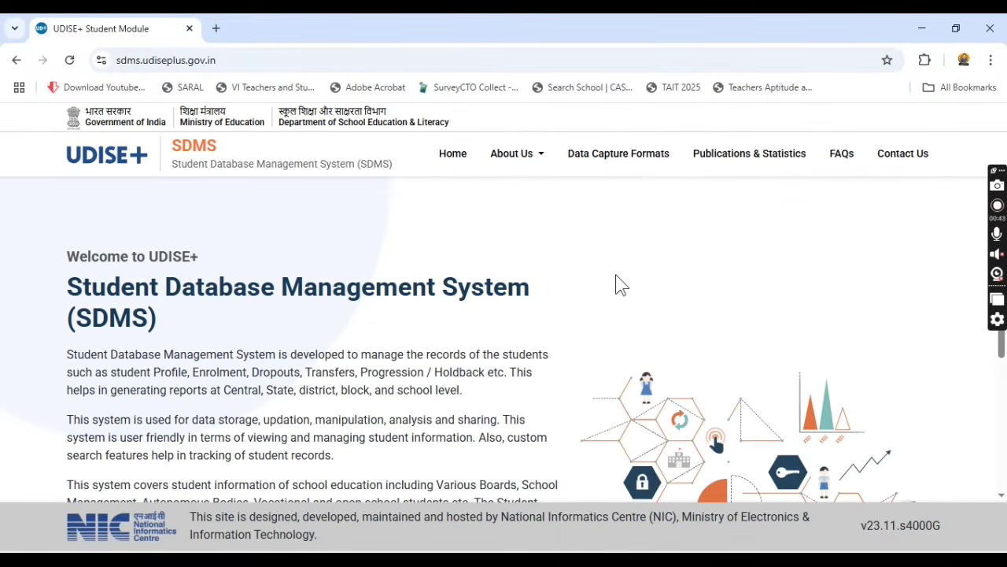
- Choose MAHARASHTRA as the login state and open its SDMS login page
scroll(616, 275, "down", 1)
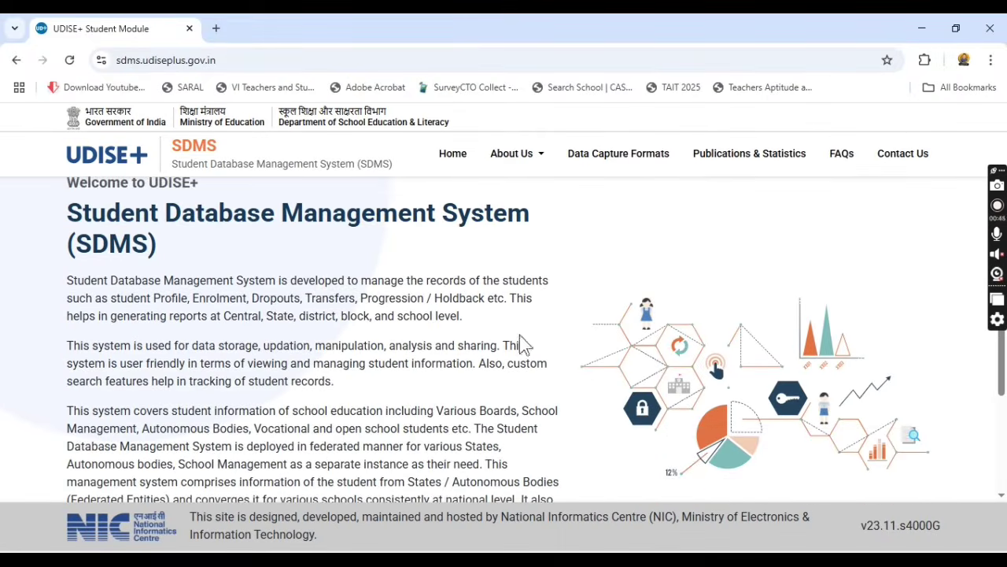
scroll(522, 344, "down", 3)
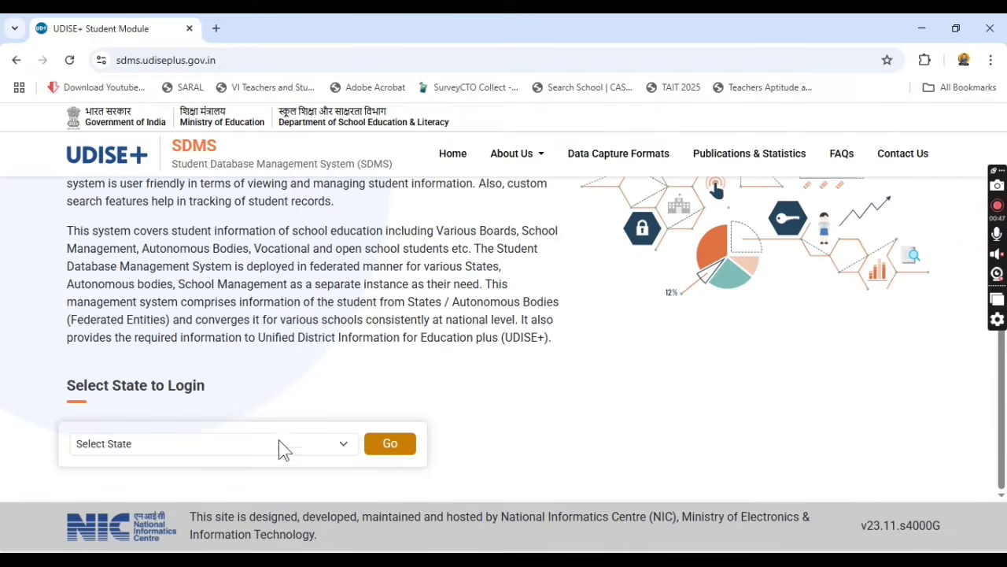
left_click(262, 451)
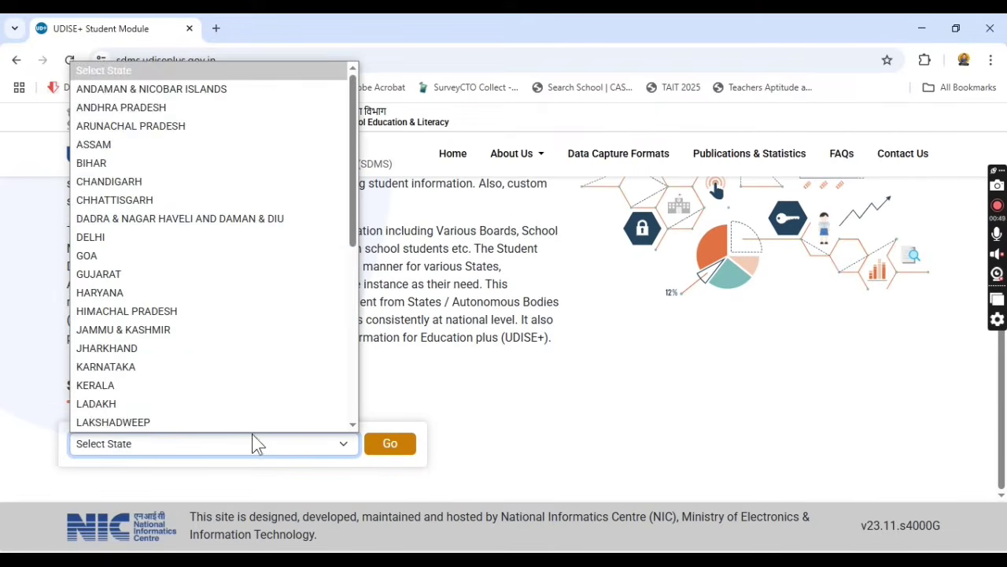
scroll(270, 368, "down", 2)
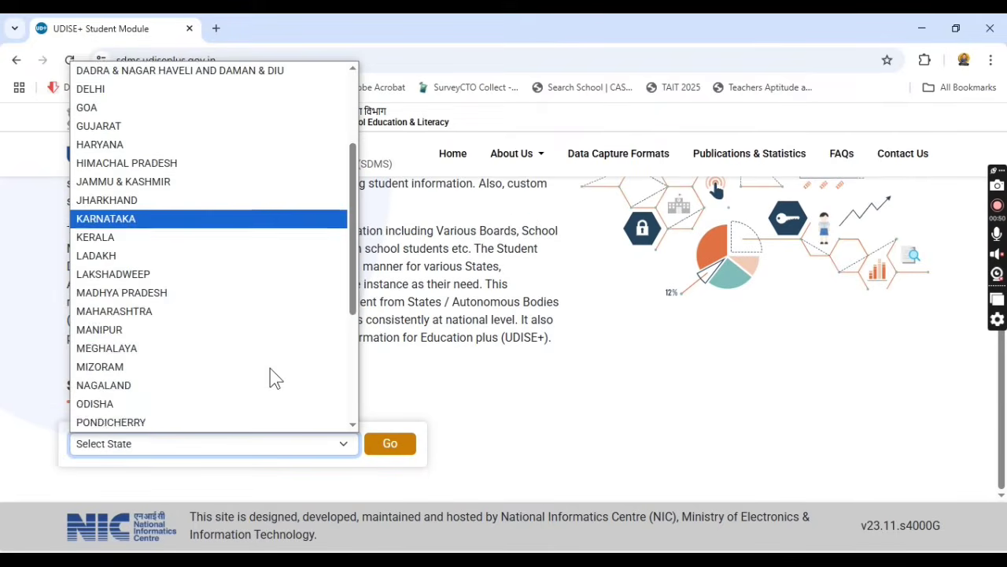
left_click(183, 311)
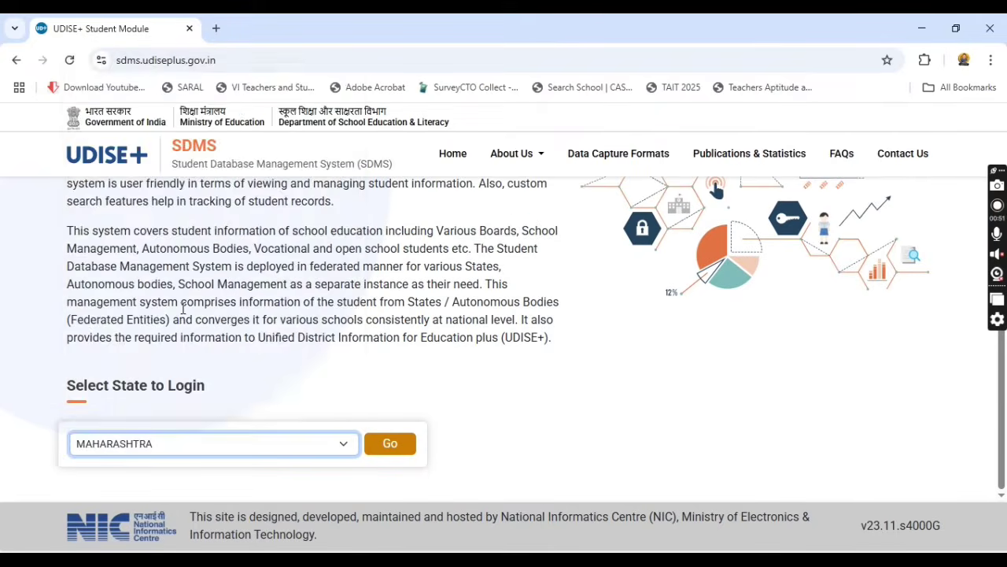
left_click(391, 446)
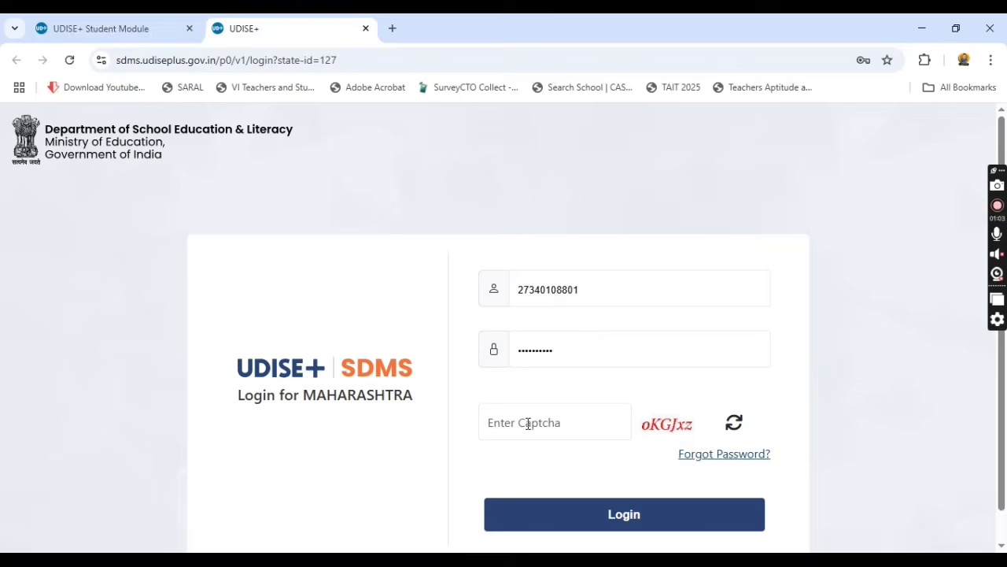
- Enter the captcha code, correcting its letter case, and log in with the prefilled school credentials
left_click(508, 423)
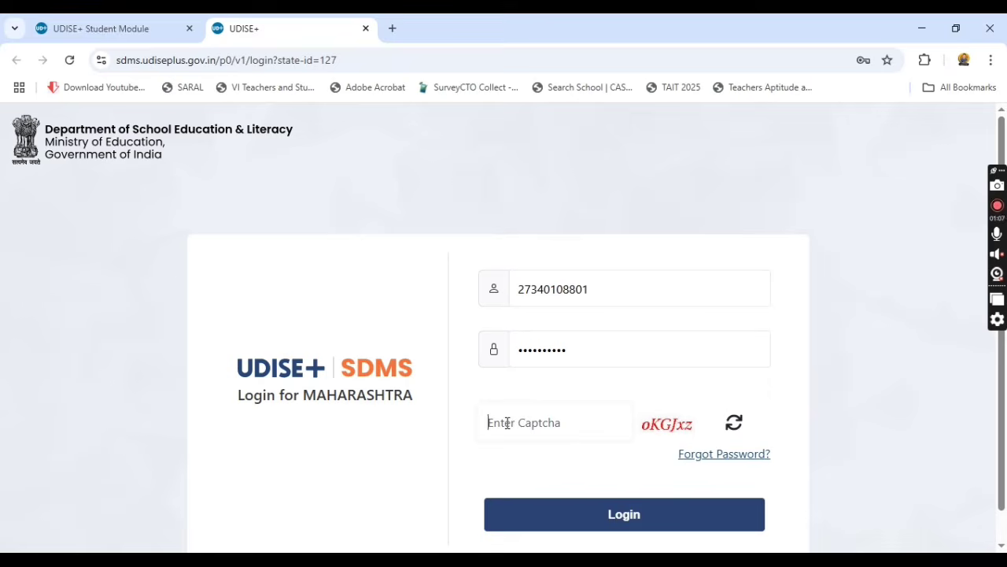
type("okGJxz")
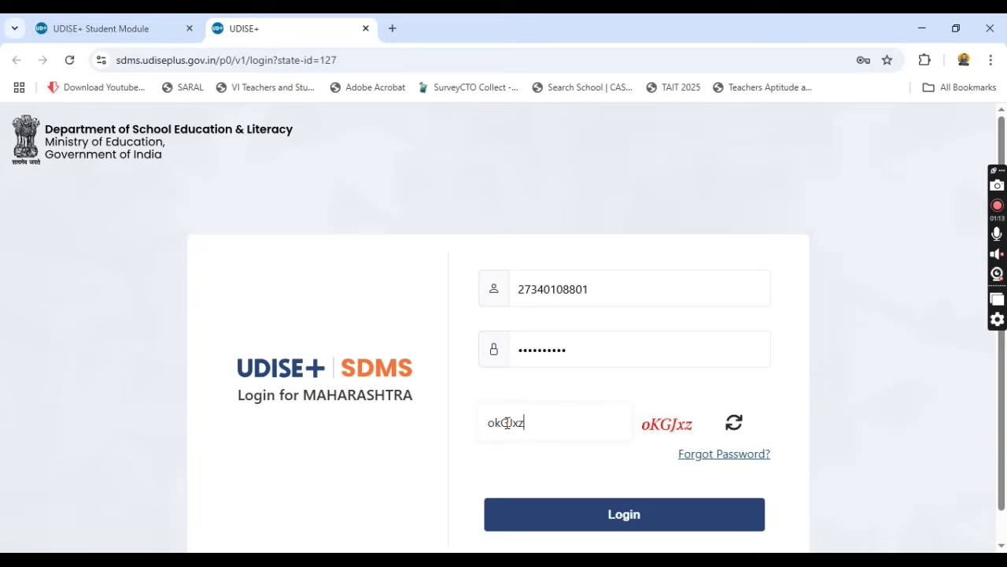
left_click(580, 427)
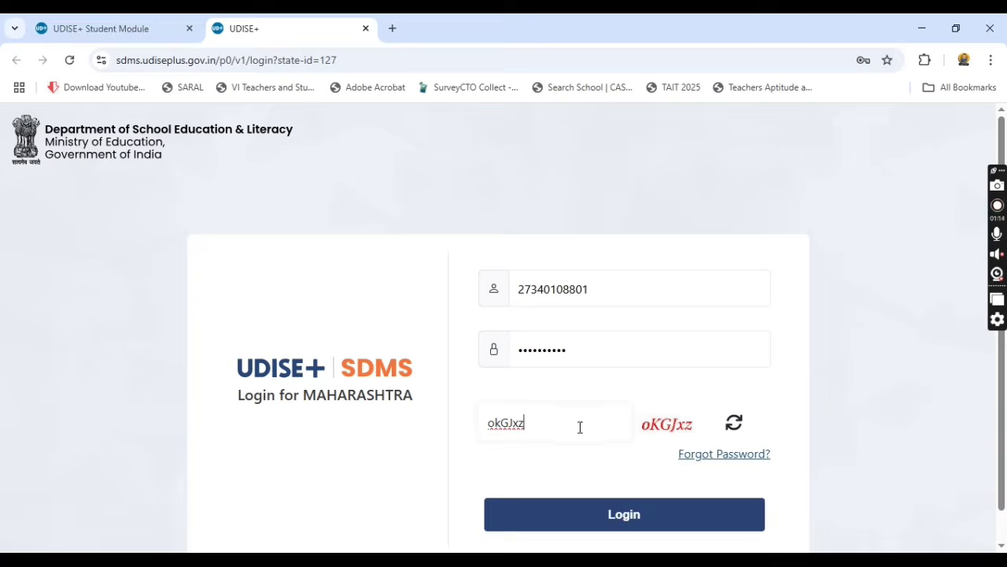
left_click(501, 422)
key("BackSpace")
type("K")
left_click(621, 521)
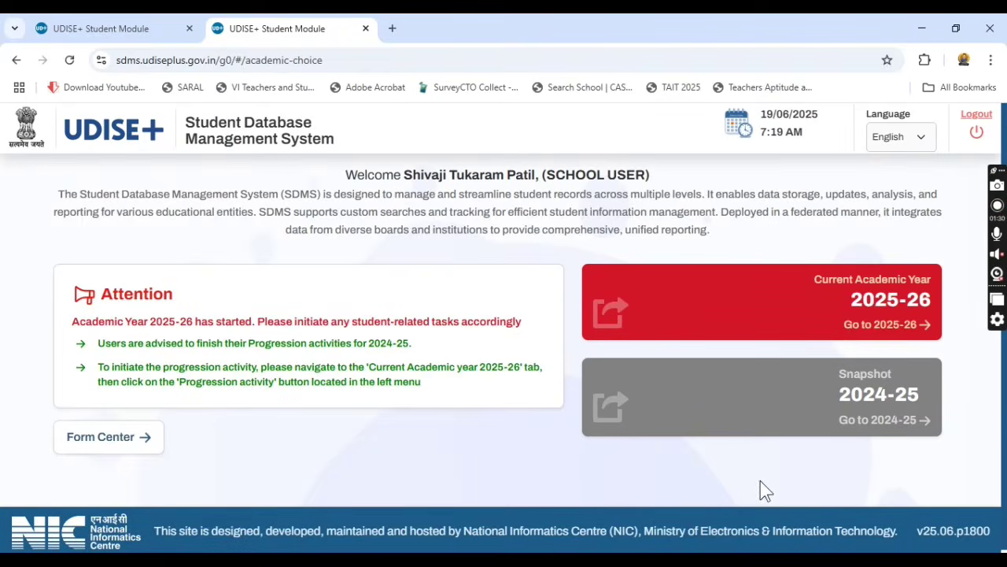
- Open the current academic year 2025-26, dismiss the school information and review the grade-wise enrolment details
left_click(603, 311)
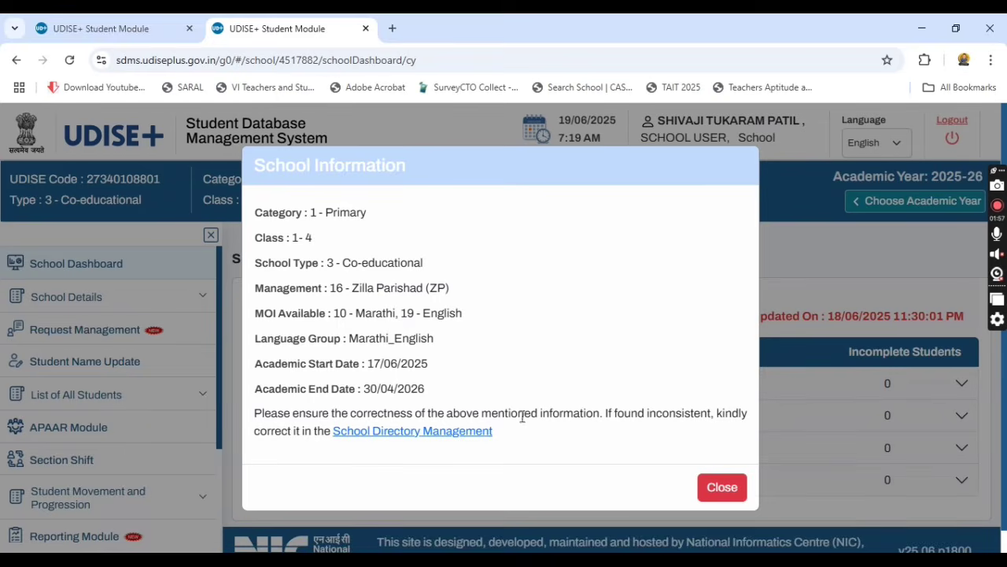
left_click(720, 492)
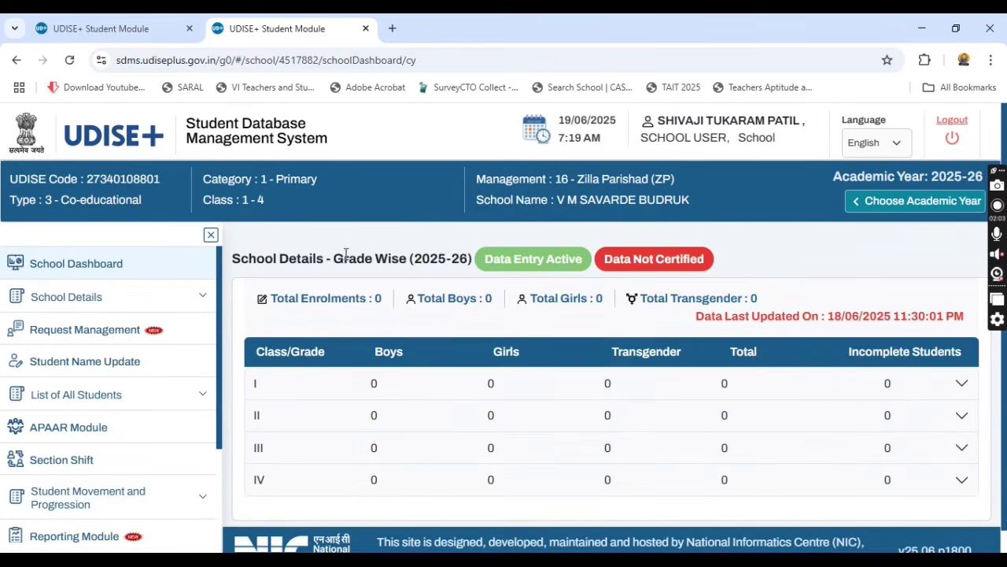
left_click_drag(236, 259, 475, 272)
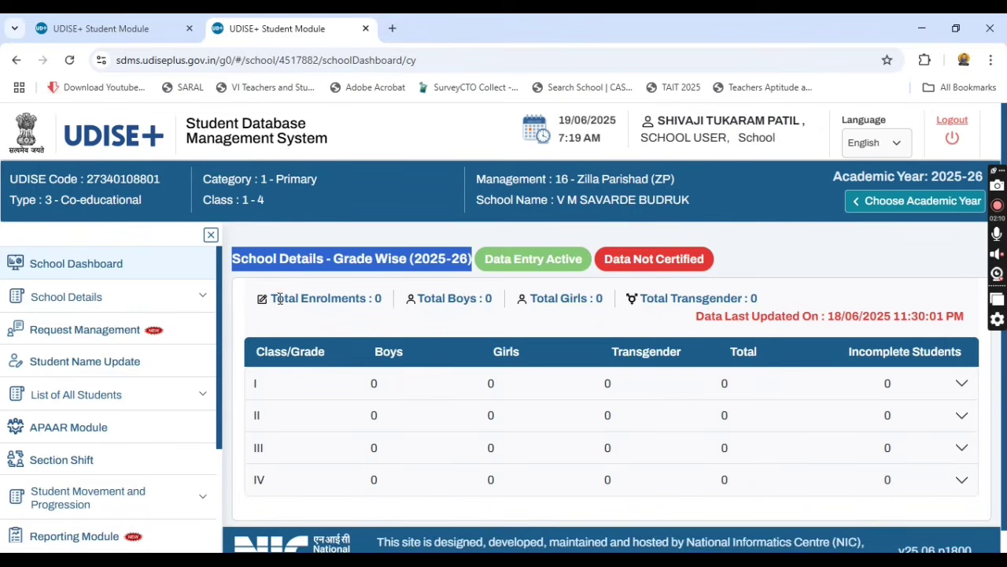
left_click_drag(273, 298, 760, 296)
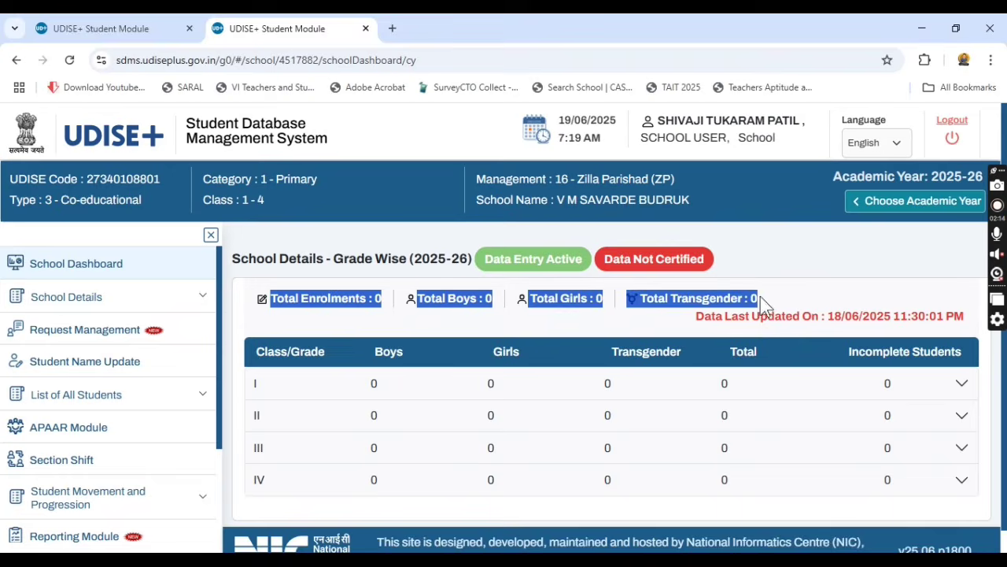
left_click(666, 338)
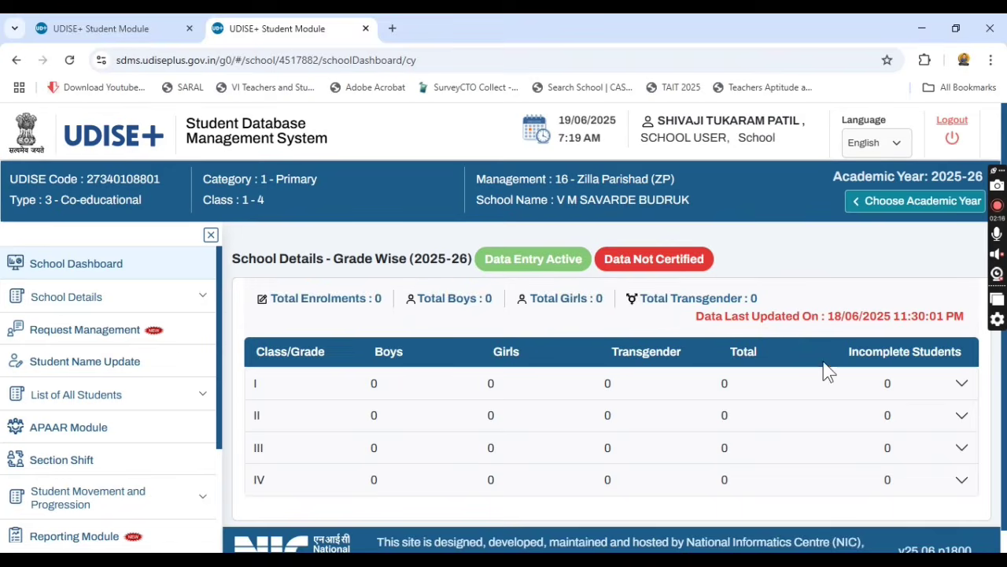
scroll(823, 366, "down", 1)
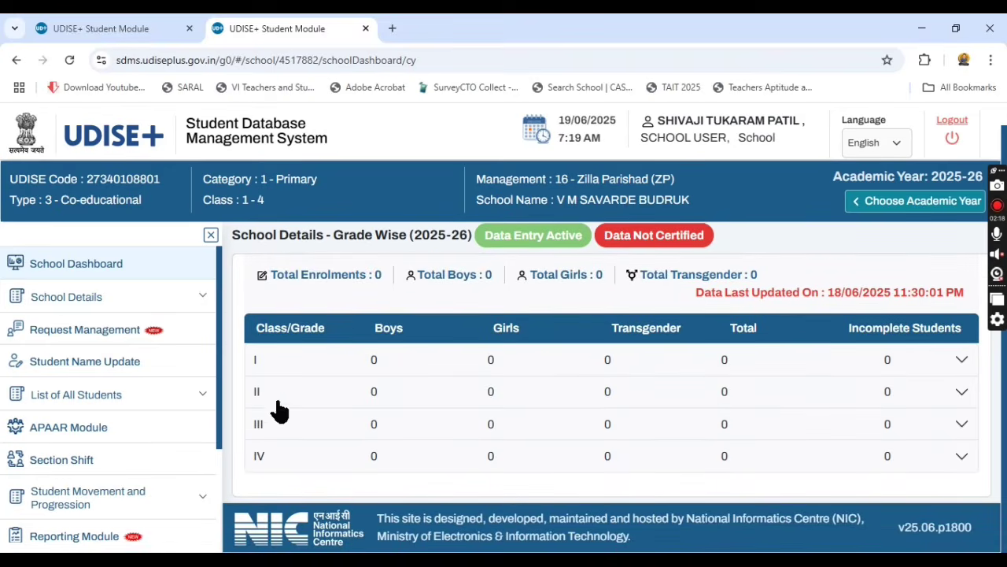
scroll(212, 307, "up", 1)
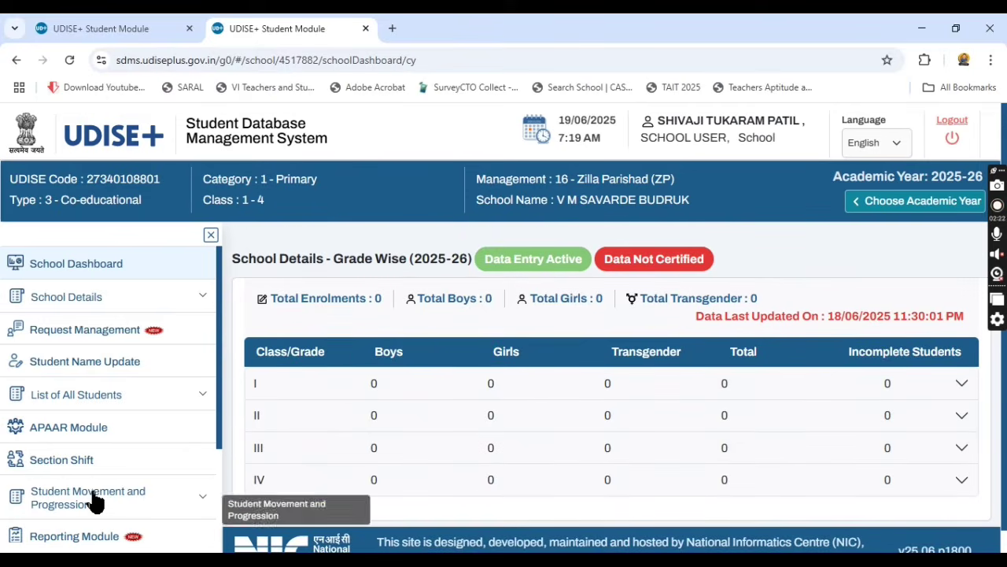
- Open Progression Activity under Student Movement and Progression
scroll(135, 408, "down", 2)
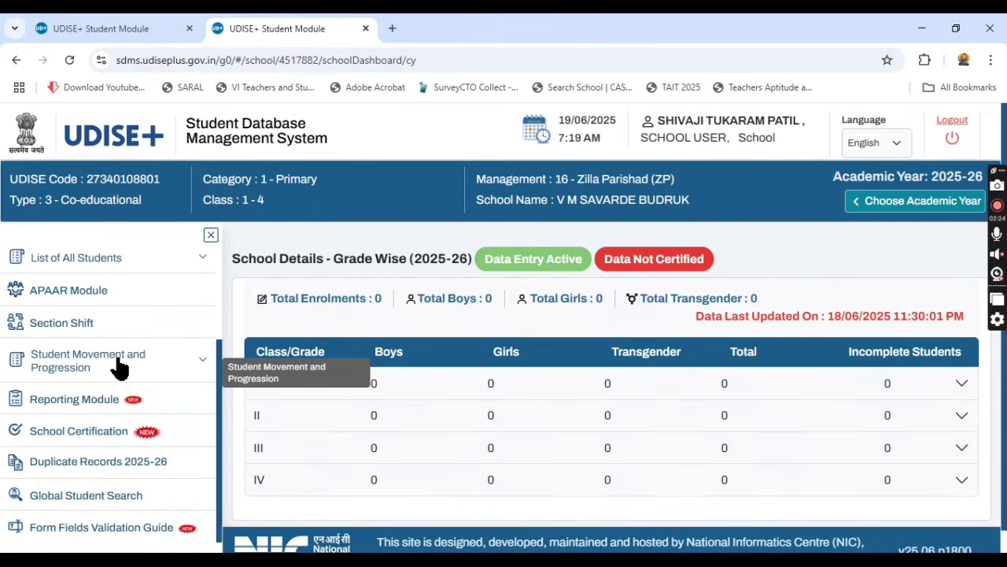
left_click(118, 366)
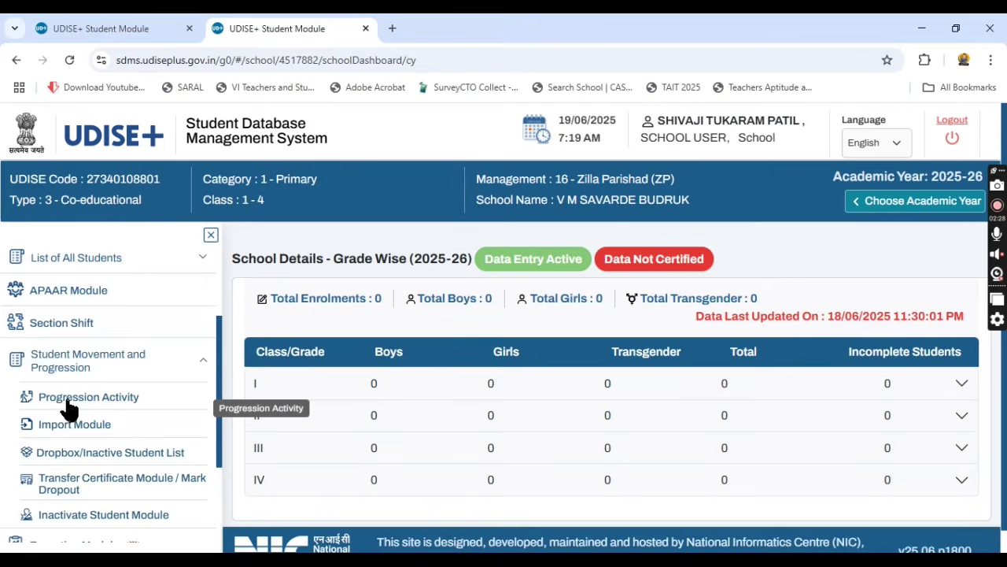
left_click(149, 398)
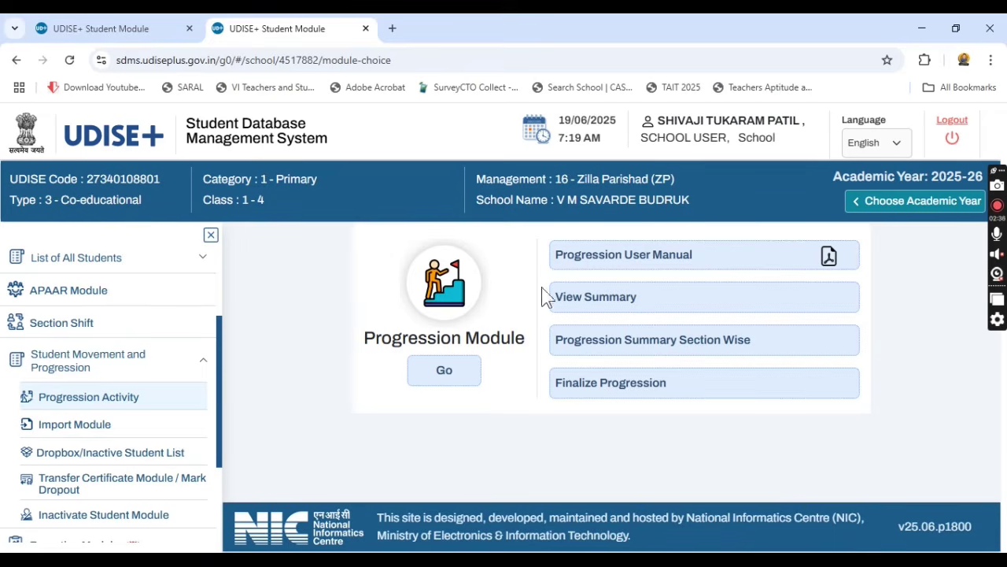
- View the progression summary, examine every student's progression status for 2024-25, and return to the Progression Module page
left_click(598, 299)
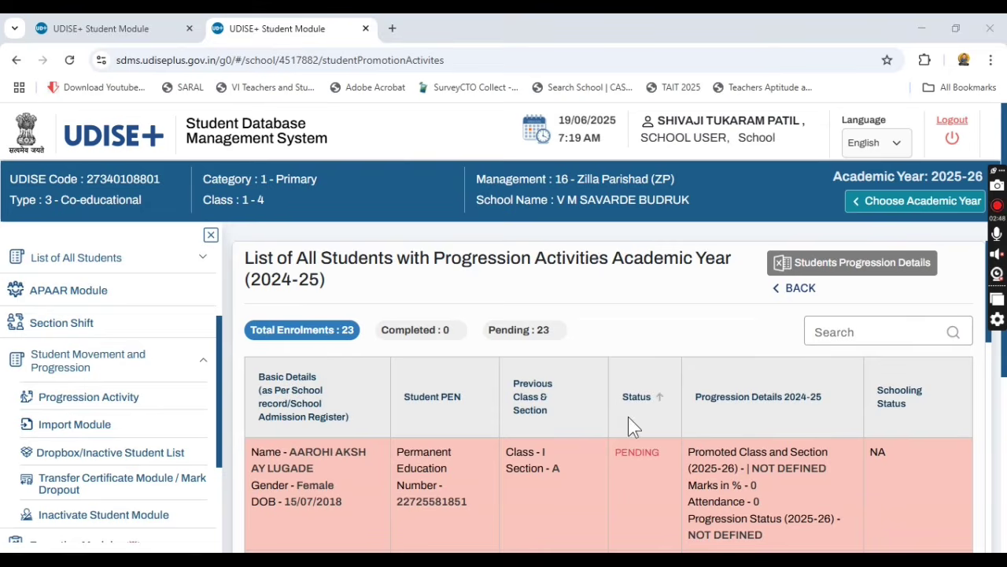
scroll(628, 417, "down", 1)
scroll(636, 421, "down", 3)
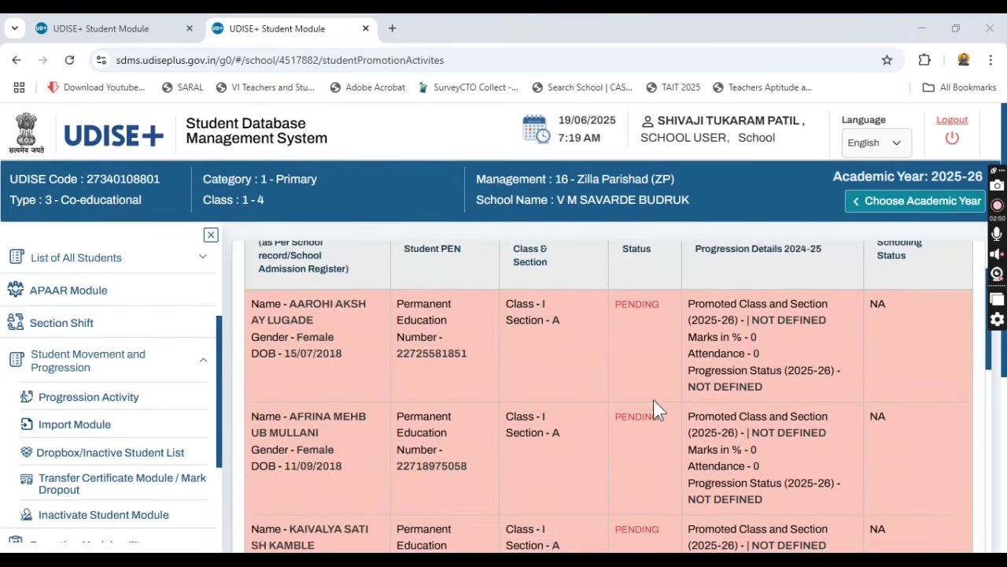
scroll(831, 370, "down", 10)
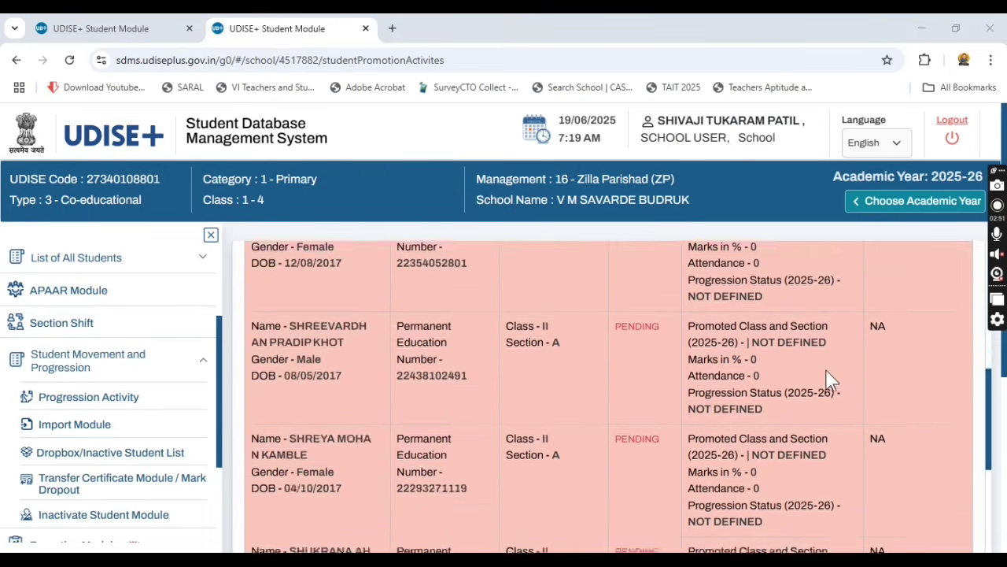
scroll(831, 379, "down", 10)
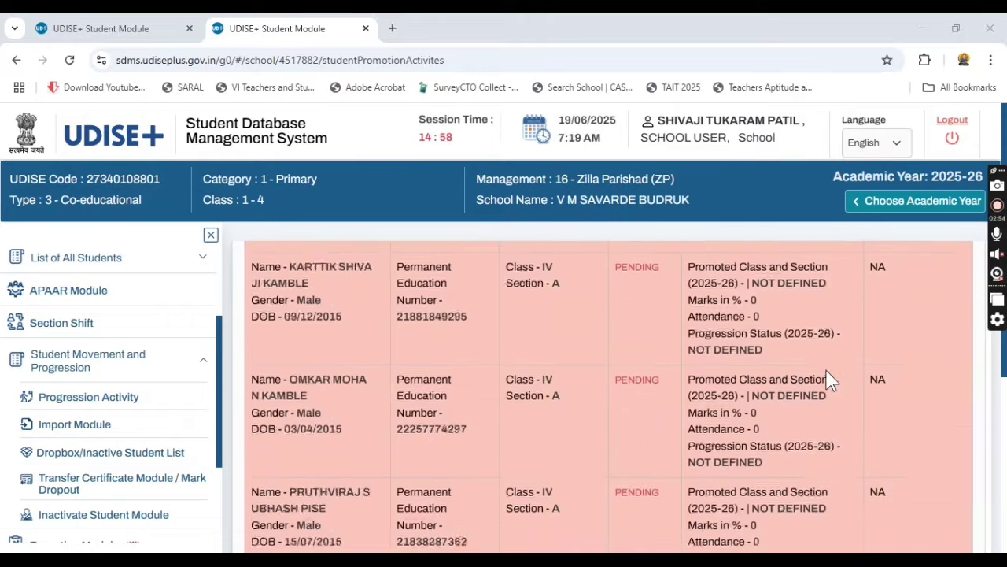
scroll(831, 379, "down", 3)
scroll(831, 379, "up", 4)
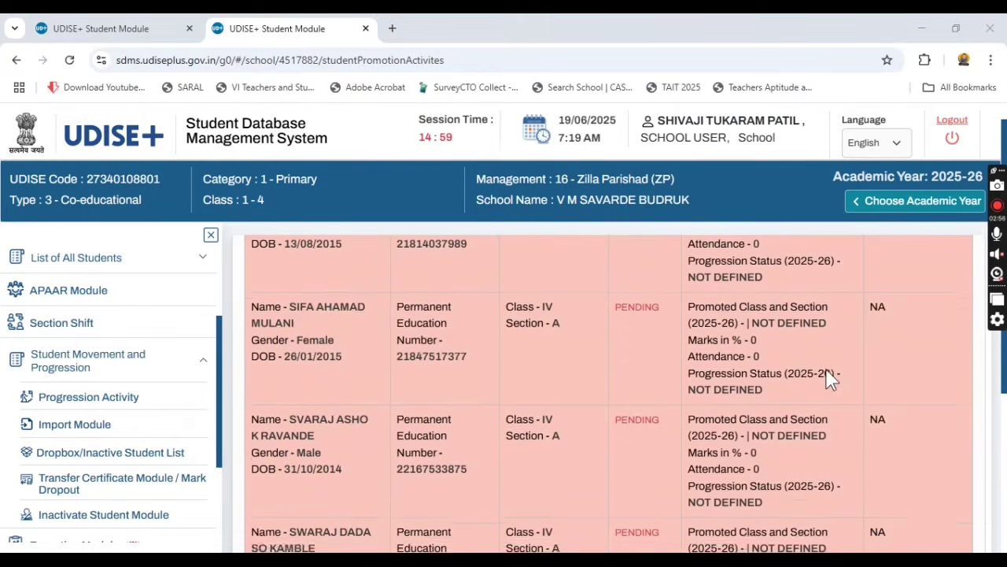
scroll(473, 348, "up", 15)
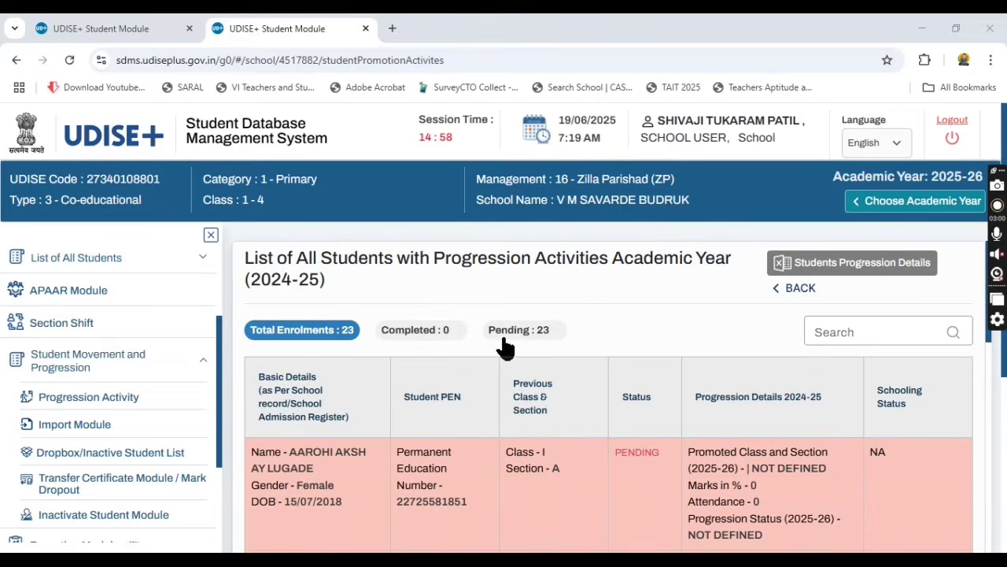
left_click(793, 289)
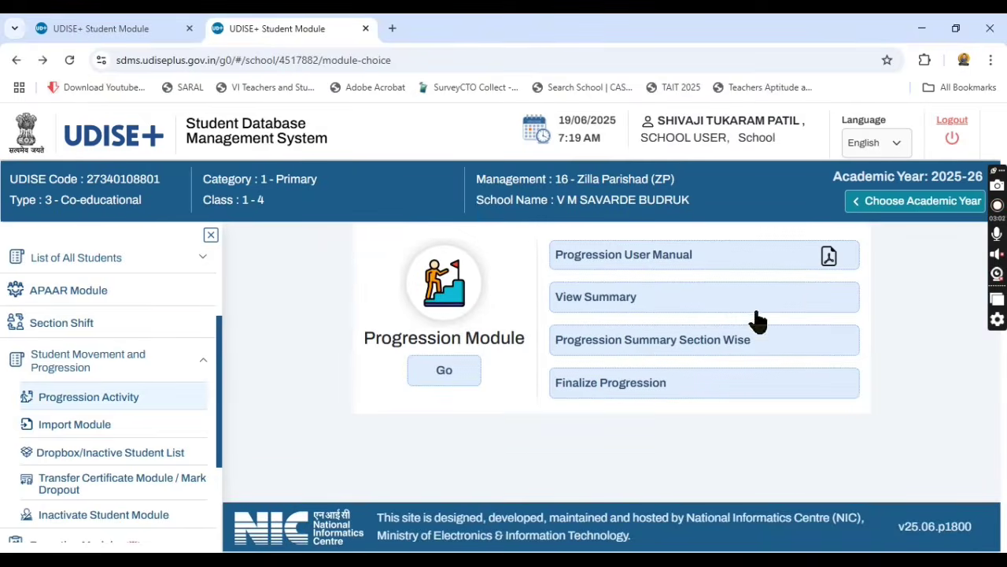
- Review the section-wise progression summary and the Finalize Progression conditions, returning to the Progression Module page without submitting
left_click(647, 349)
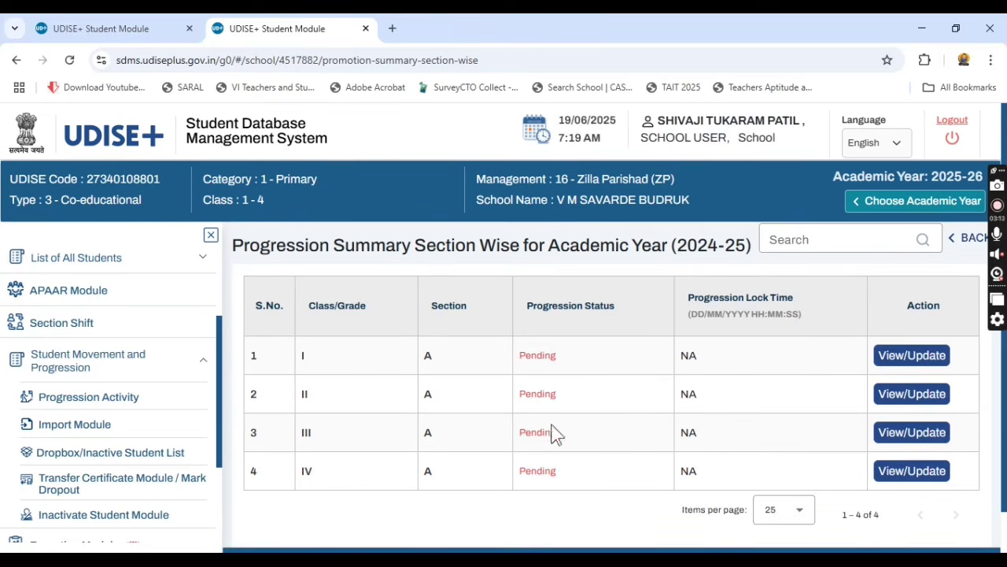
left_click(967, 240)
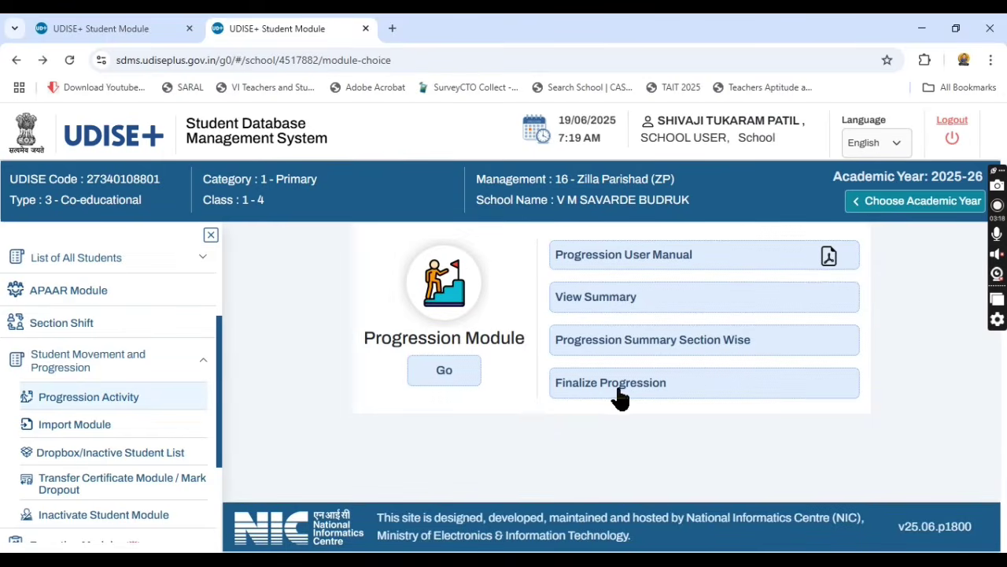
left_click(618, 394)
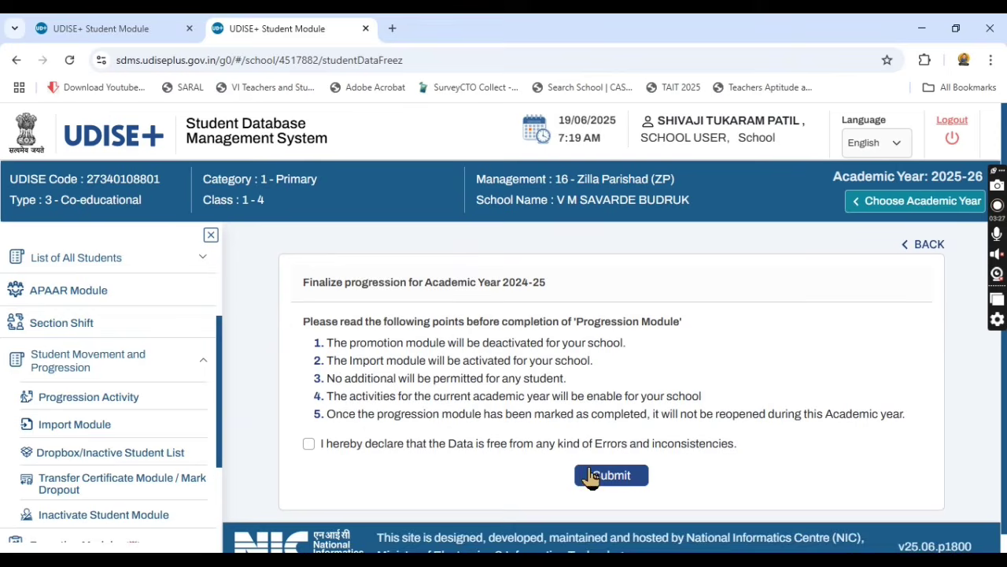
left_click(927, 247)
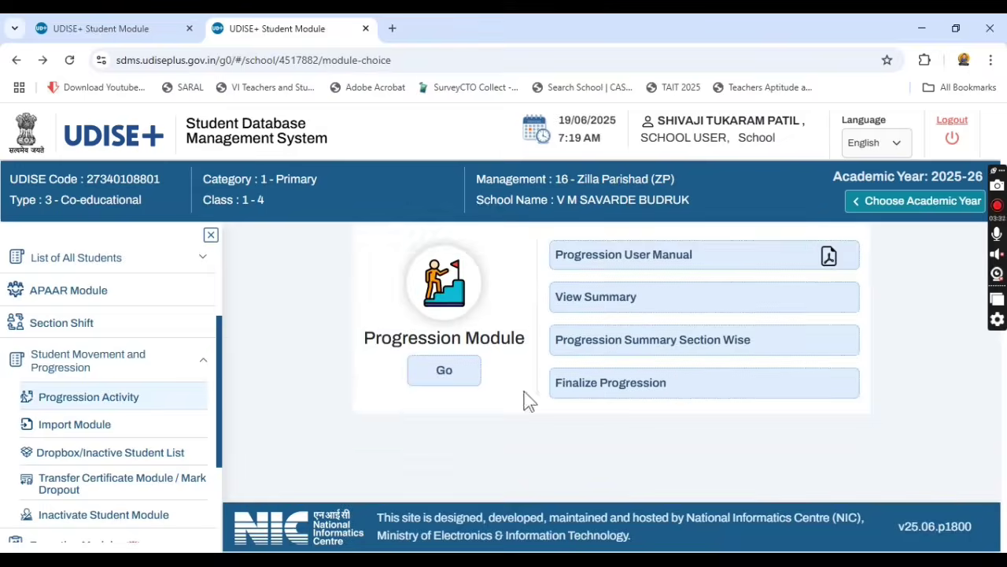
- Open the Progression Module and list the Class I, Section A students eligible for progression from 2024-25 to 2025-26
left_click(444, 373)
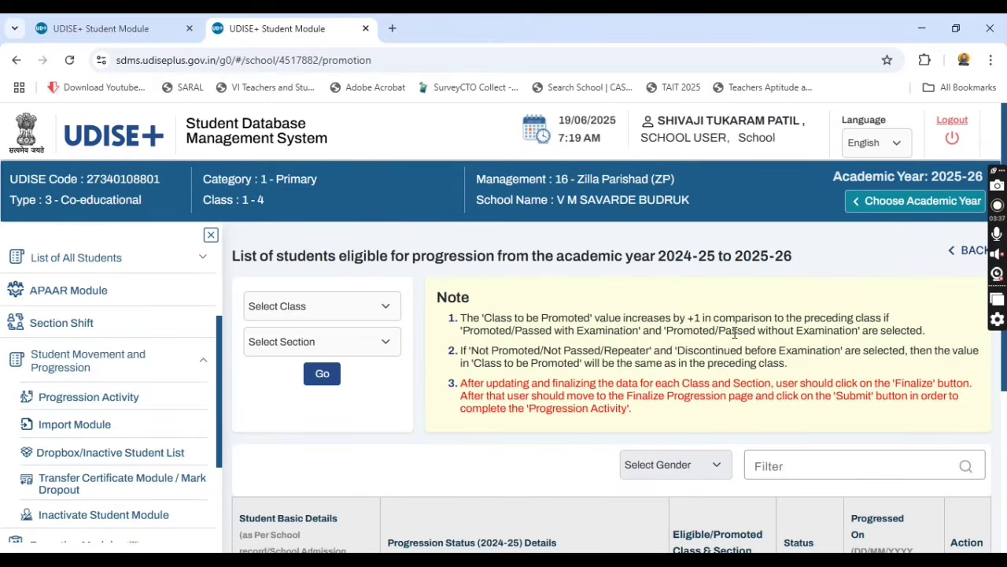
scroll(718, 347, "down", 1)
scroll(432, 346, "down", 2)
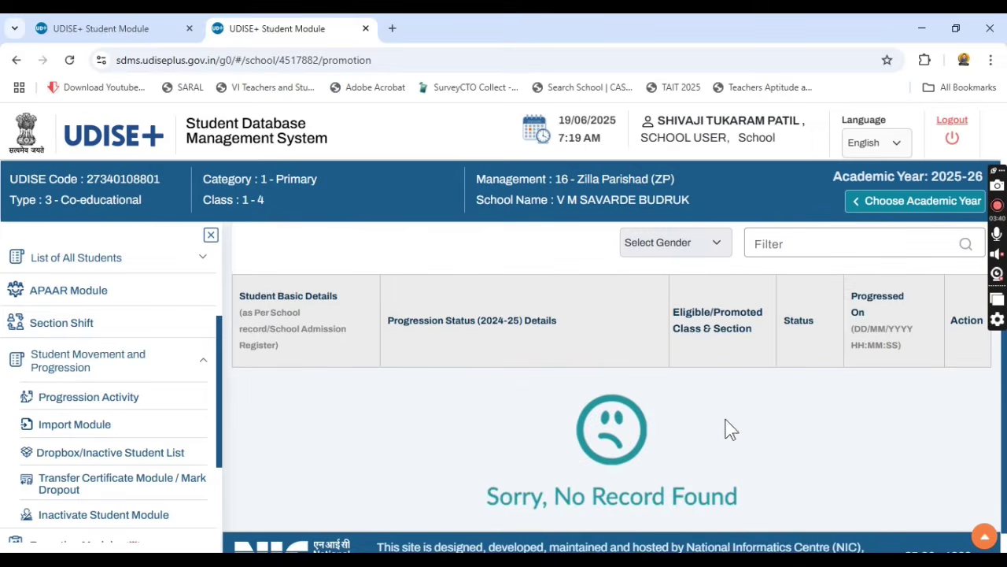
scroll(375, 314, "up", 3)
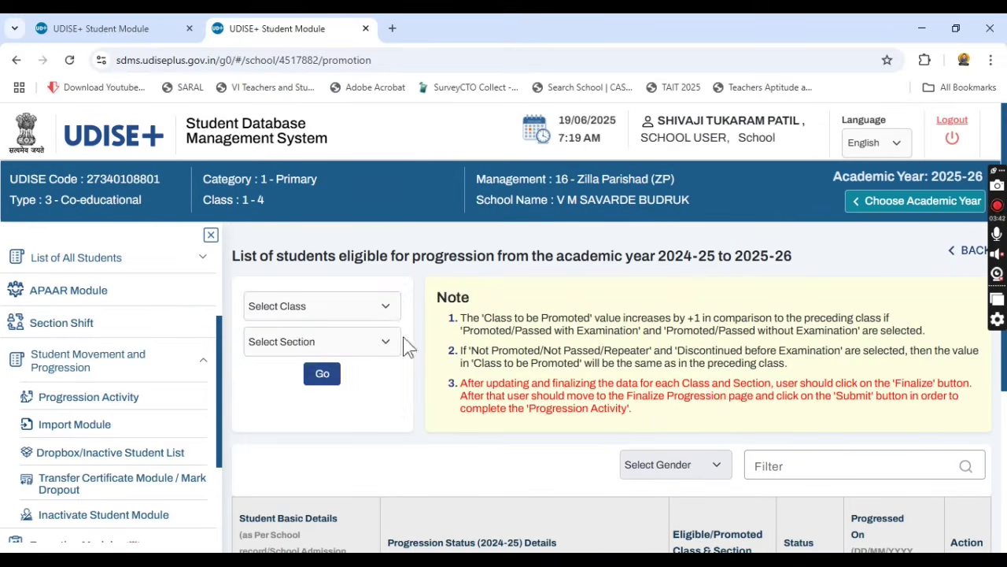
left_click(373, 310)
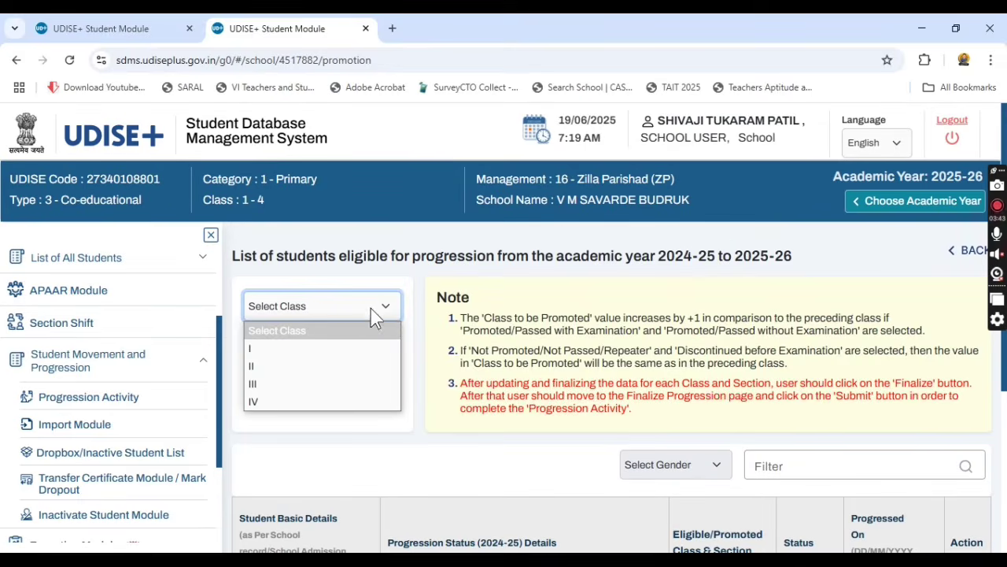
left_click(275, 350)
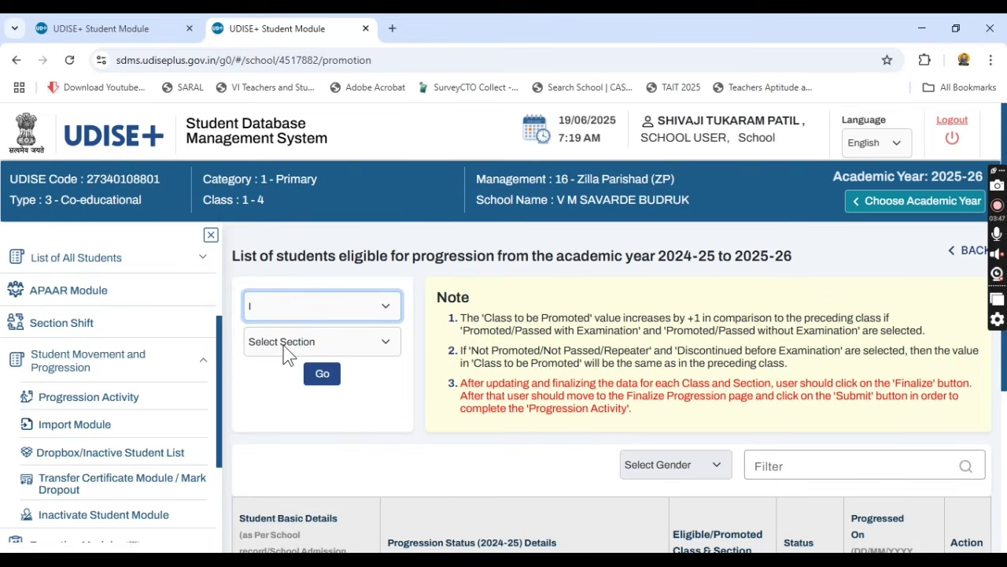
left_click(287, 354)
left_click(270, 384)
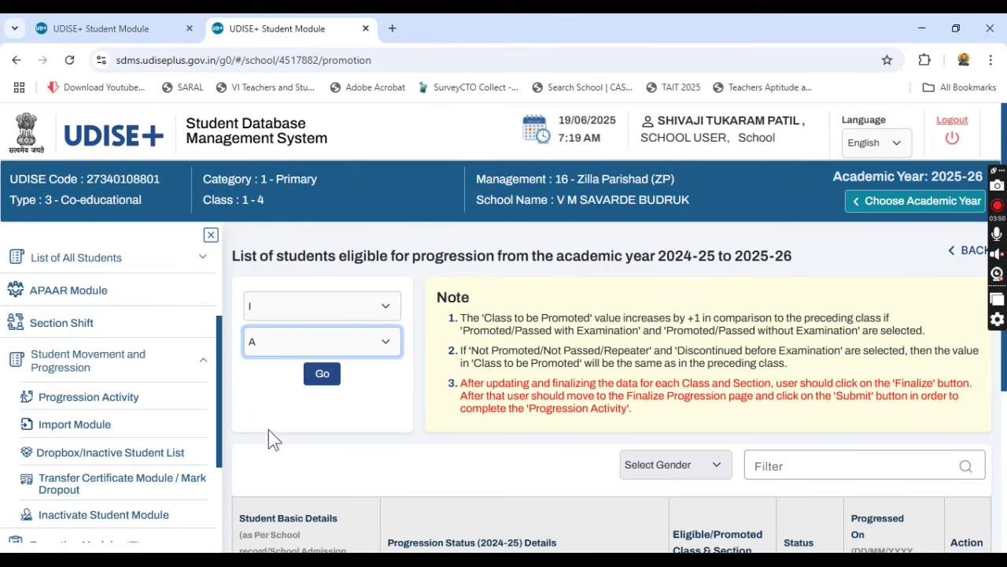
left_click(322, 376)
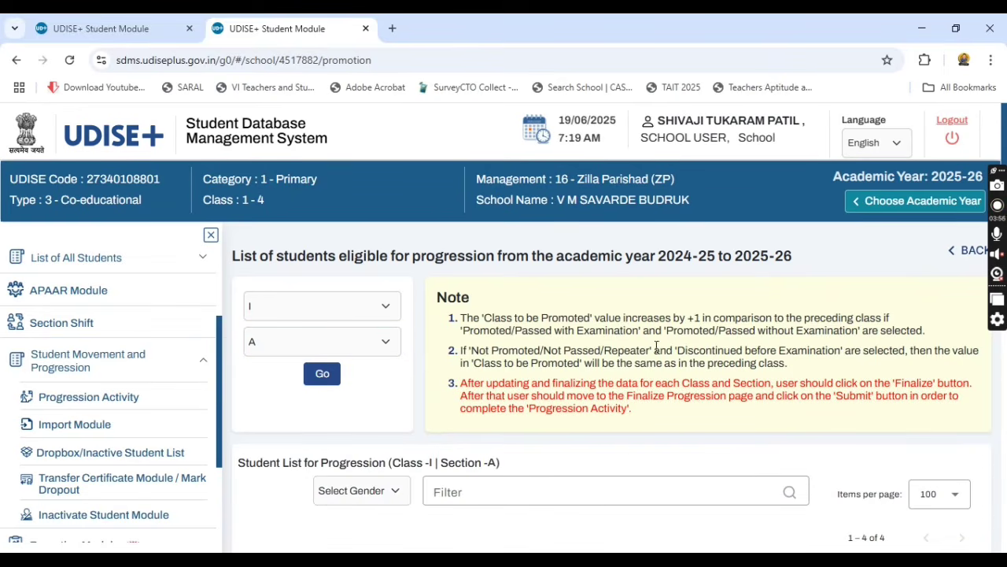
- Collapse the side menu and examine the Class I, Section A student entries through to the Finalize option
left_click(212, 236)
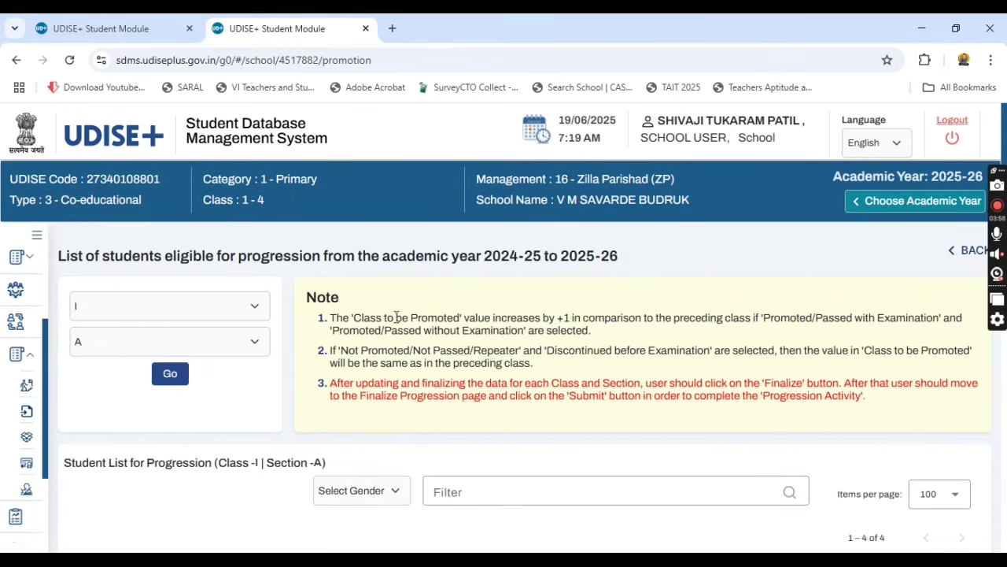
scroll(495, 350, "down", 1)
scroll(555, 353, "down", 3)
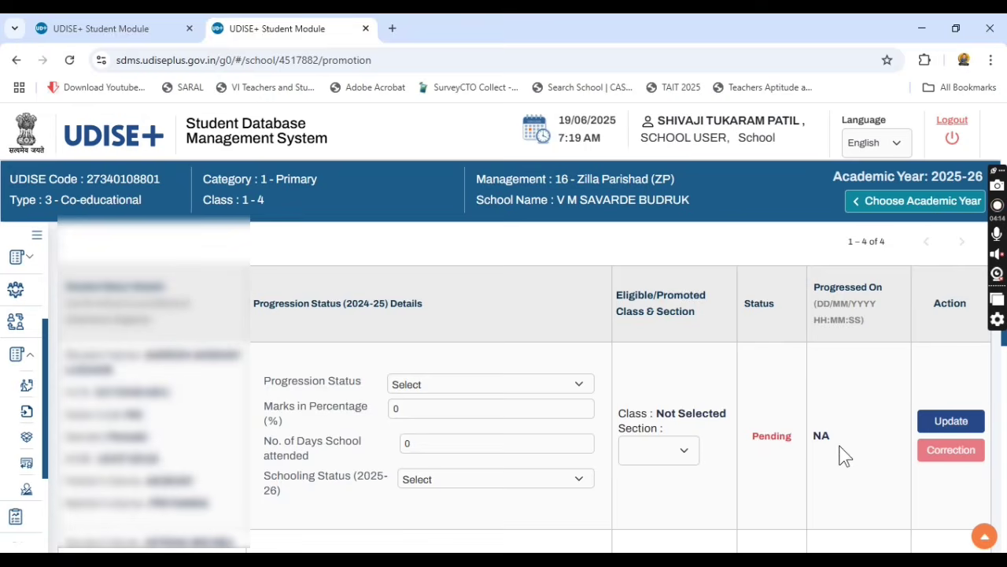
scroll(480, 461, "down", 2)
scroll(478, 452, "down", 5)
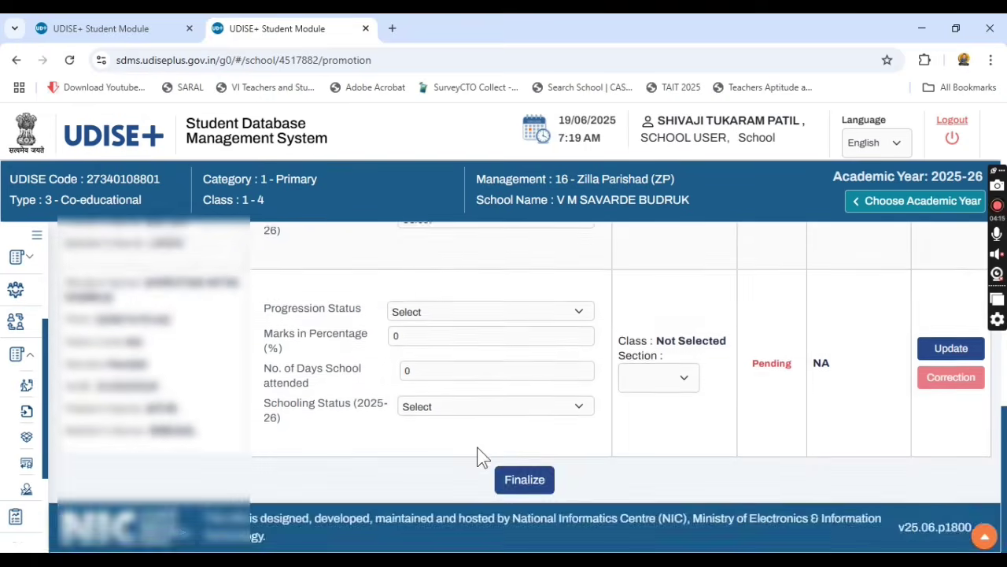
scroll(478, 453, "up", 5)
scroll(480, 450, "down", 1)
scroll(480, 448, "up", 3)
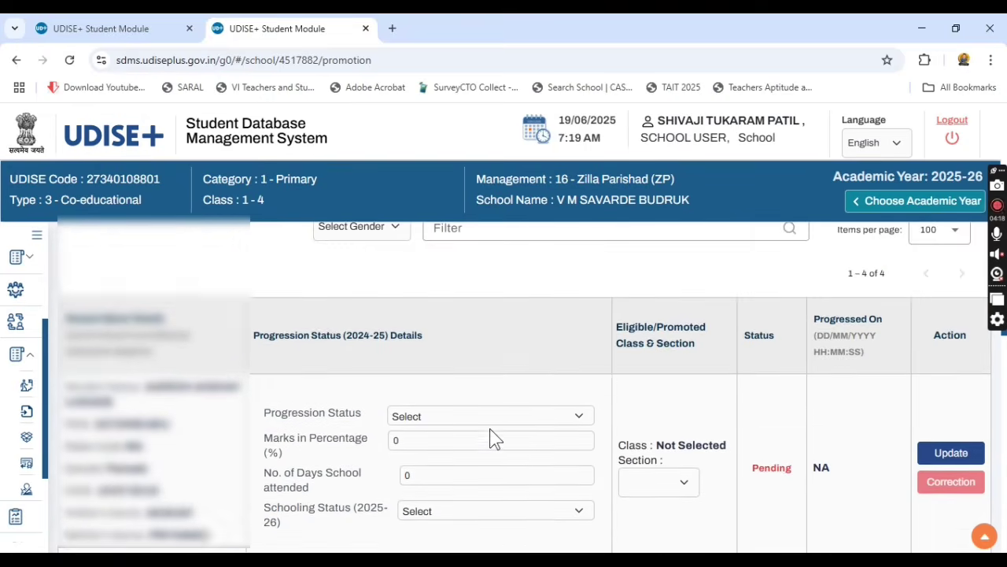
- Set the first student's progression status to Promoted(by Examination), with 79 percent marks and 229 days of school attended
left_click(455, 415)
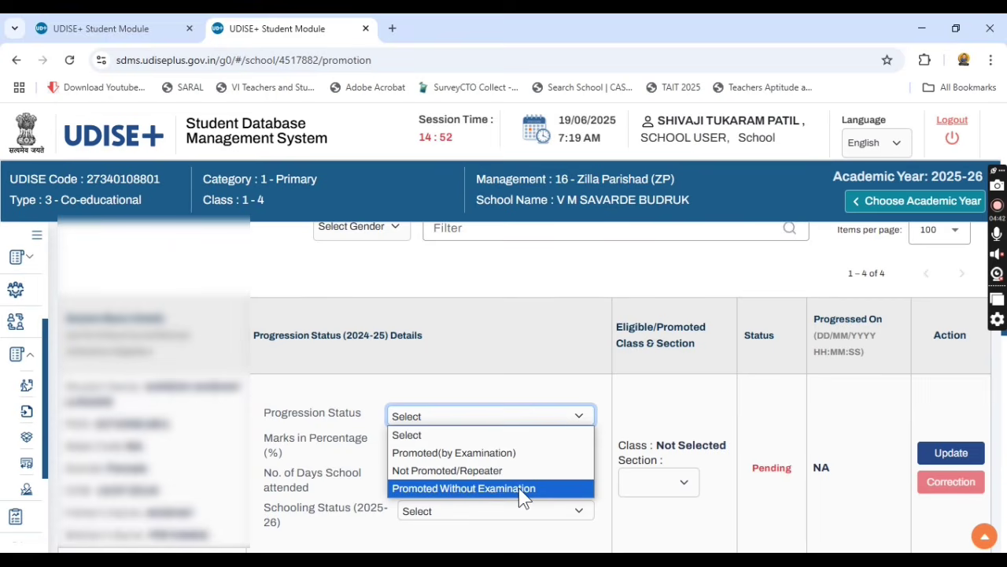
left_click(421, 455)
left_click(412, 442)
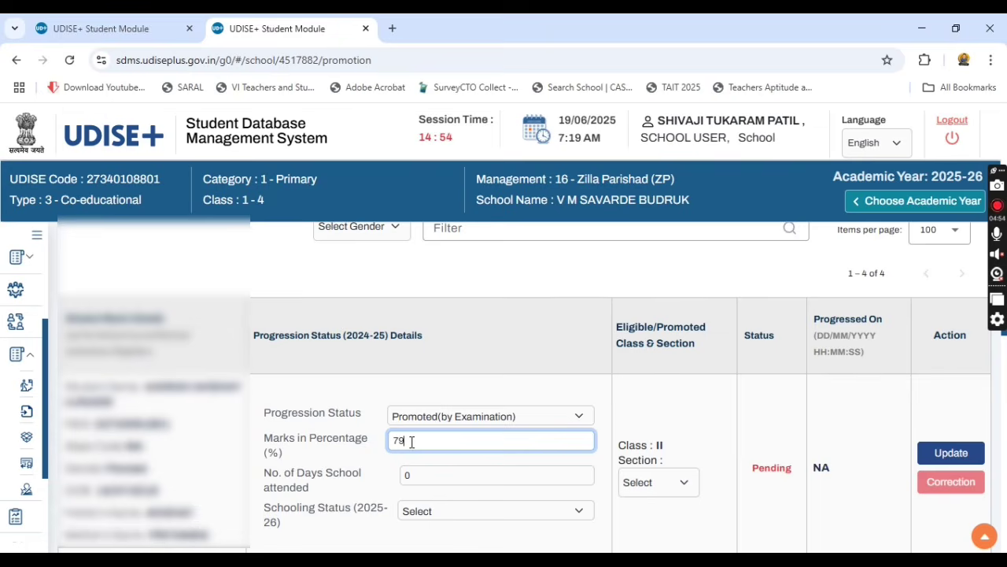
left_click(433, 478)
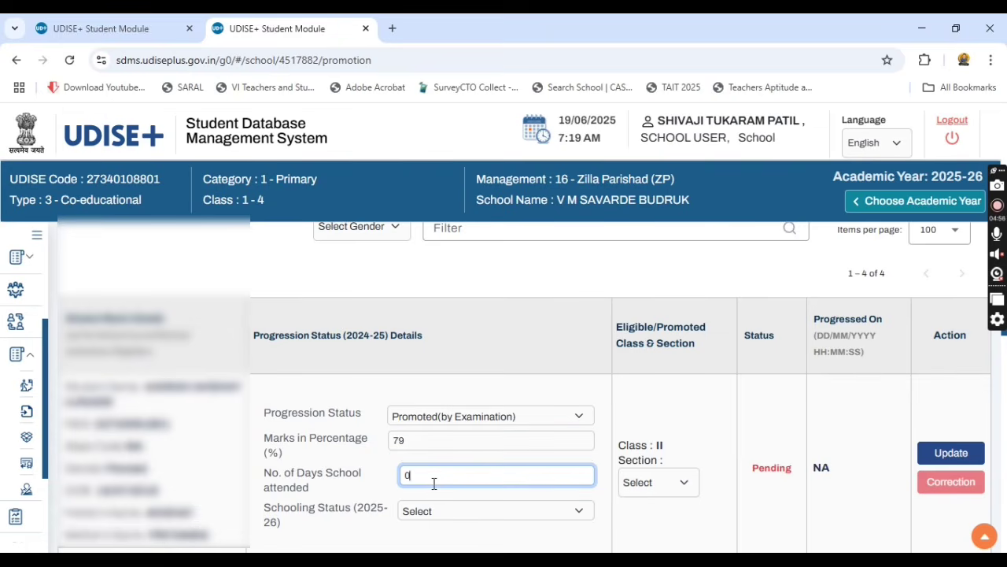
key("BackSpace")
type("229")
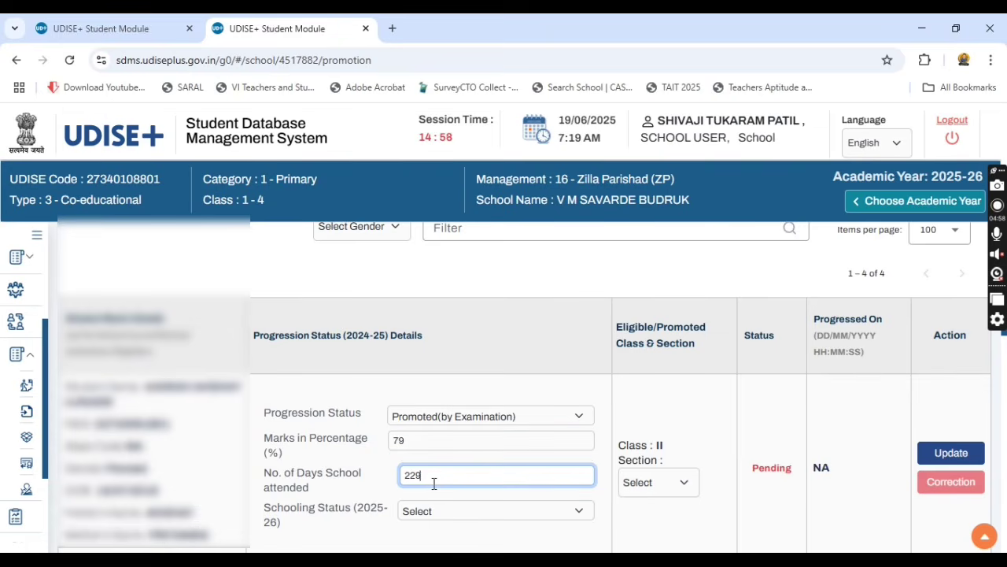
- Set the first student's 2025-26 schooling status to Studying in Same School and the promoted Class II section to A
scroll(499, 434, "down", 1)
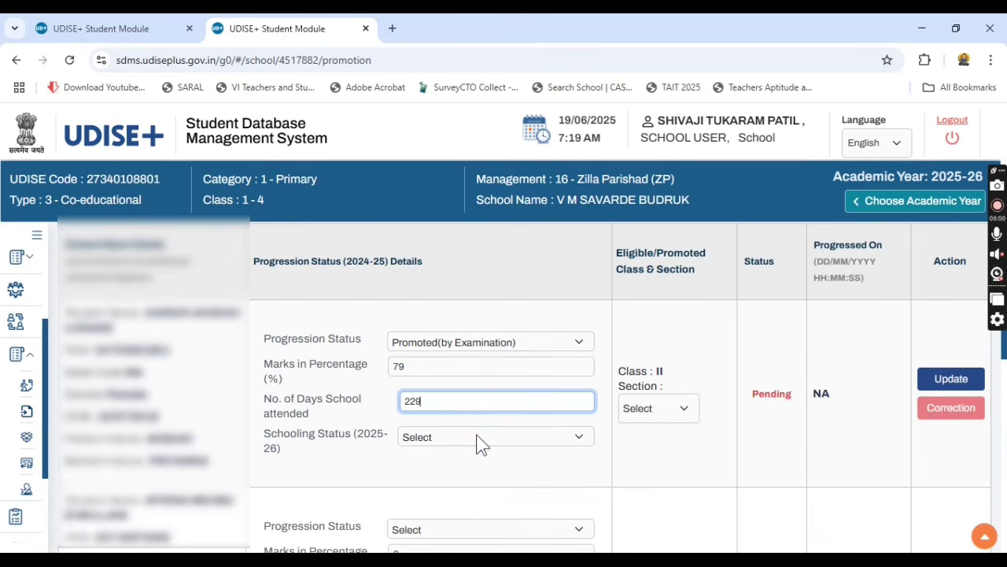
left_click(480, 439)
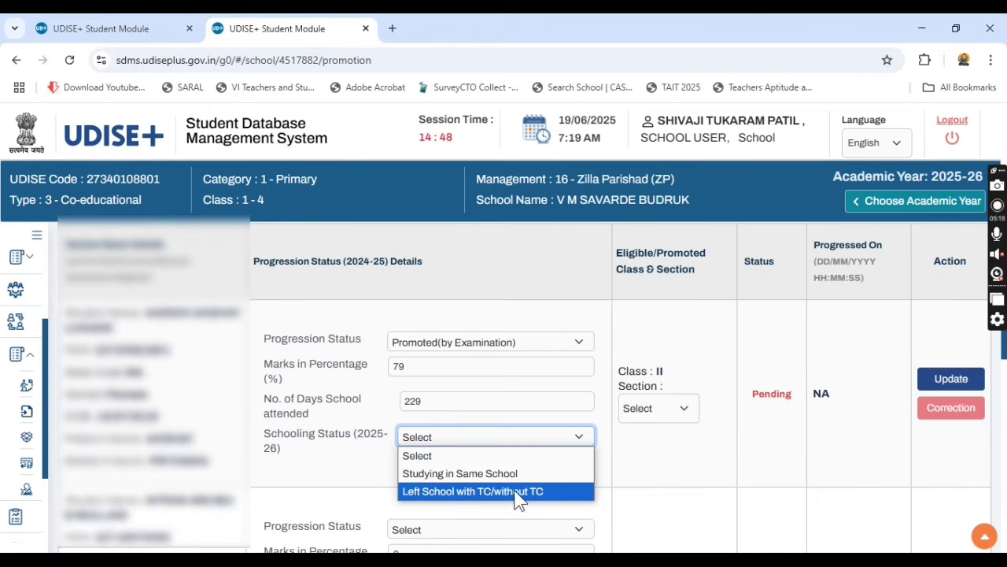
left_click(455, 475)
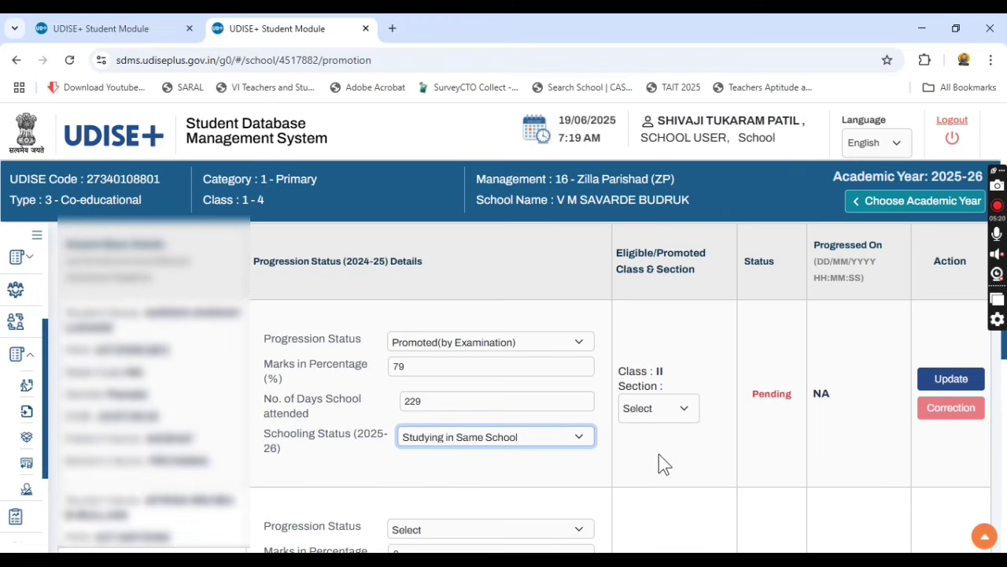
left_click(689, 461)
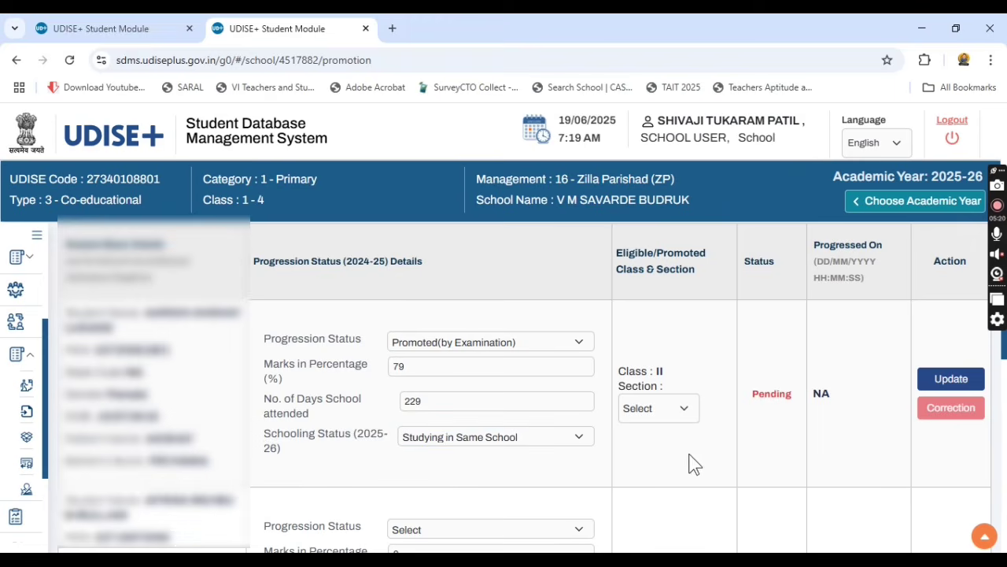
left_click(683, 407)
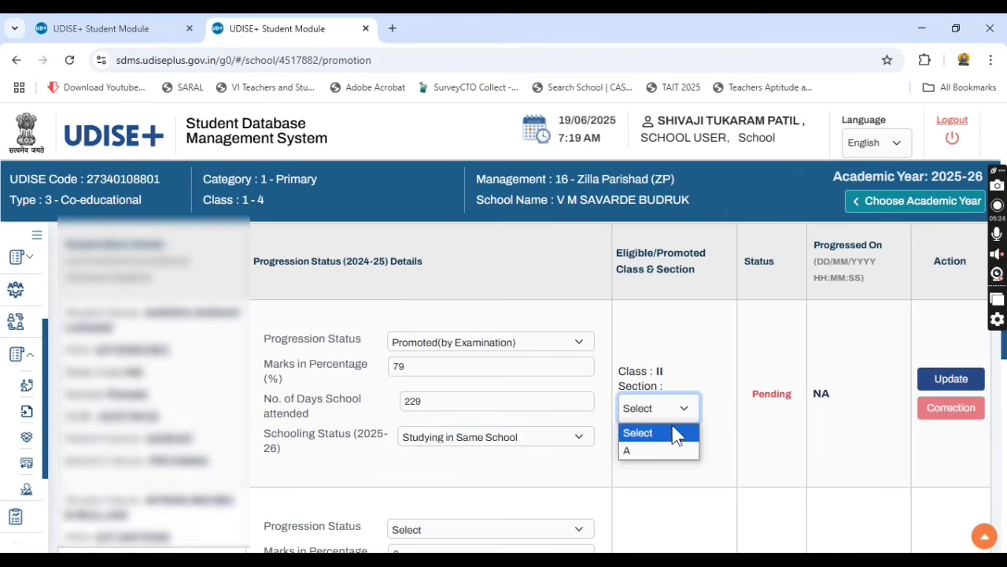
left_click(639, 453)
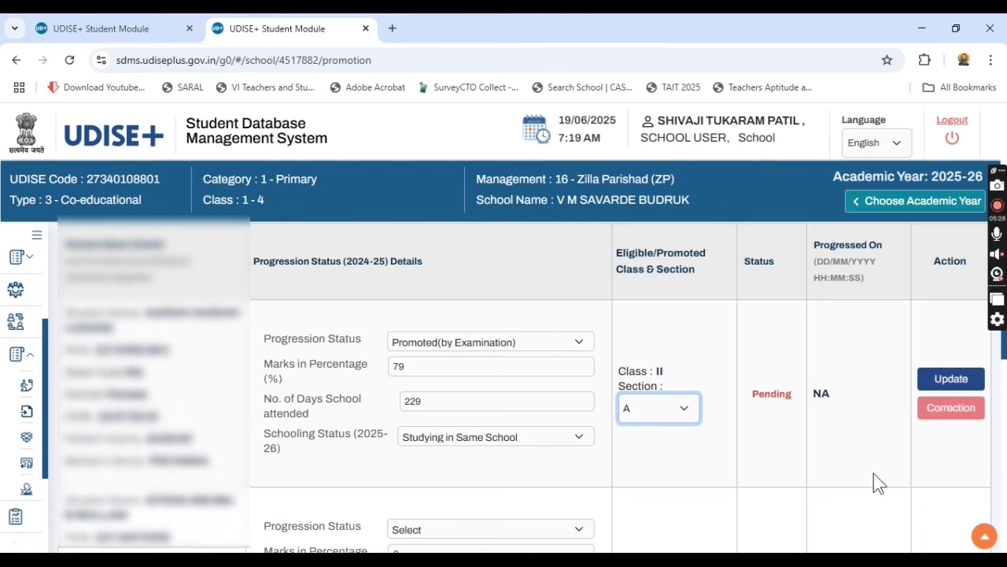
- Check the first student's completed progression details, update the record and acknowledge the confirmation
scroll(837, 506, "down", 1)
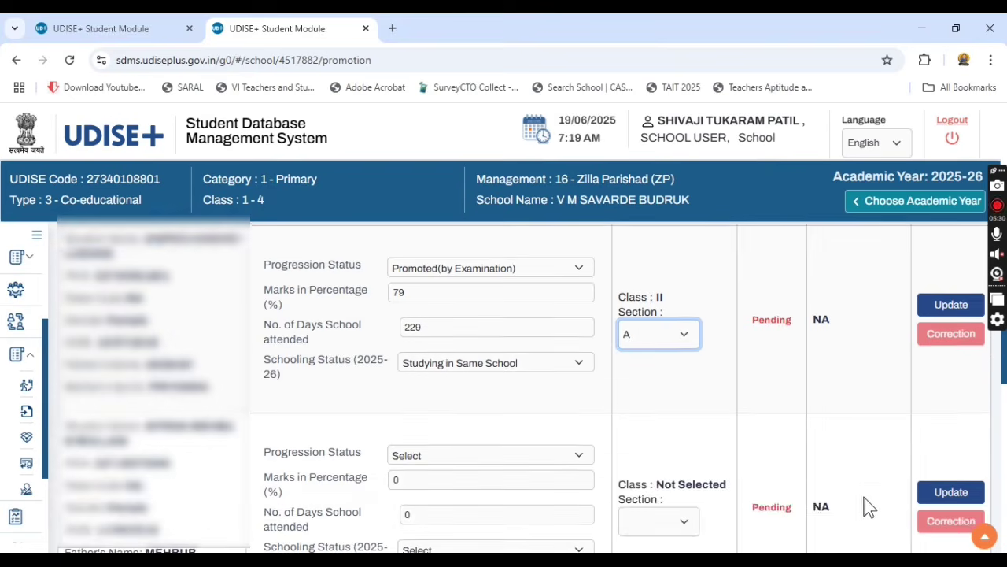
scroll(866, 488, "up", 1)
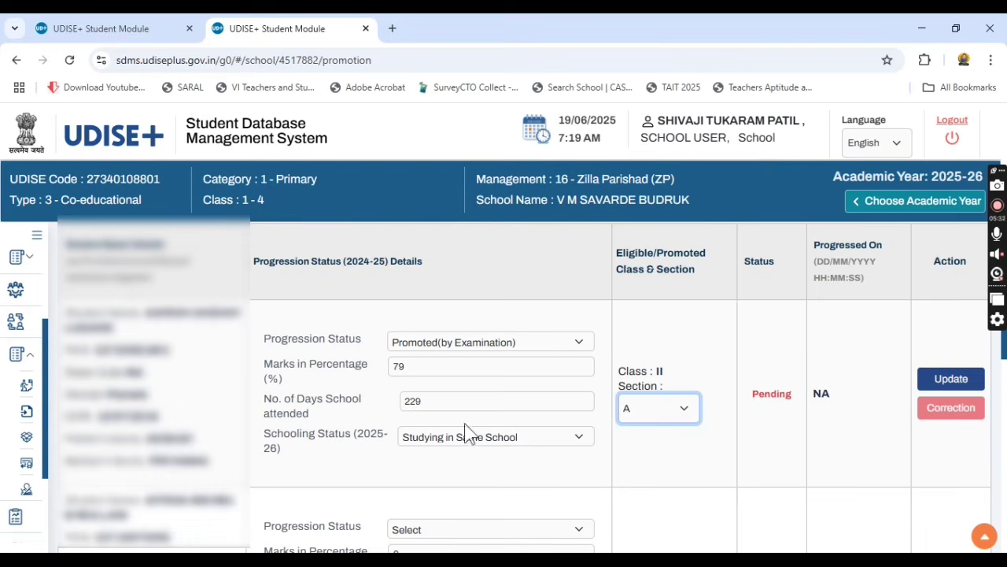
left_click(950, 381)
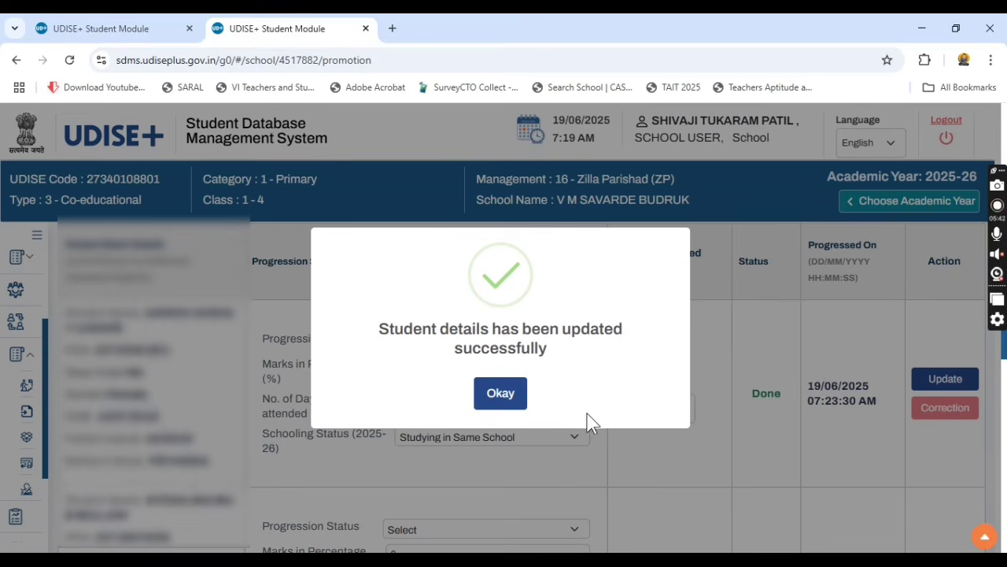
left_click(500, 394)
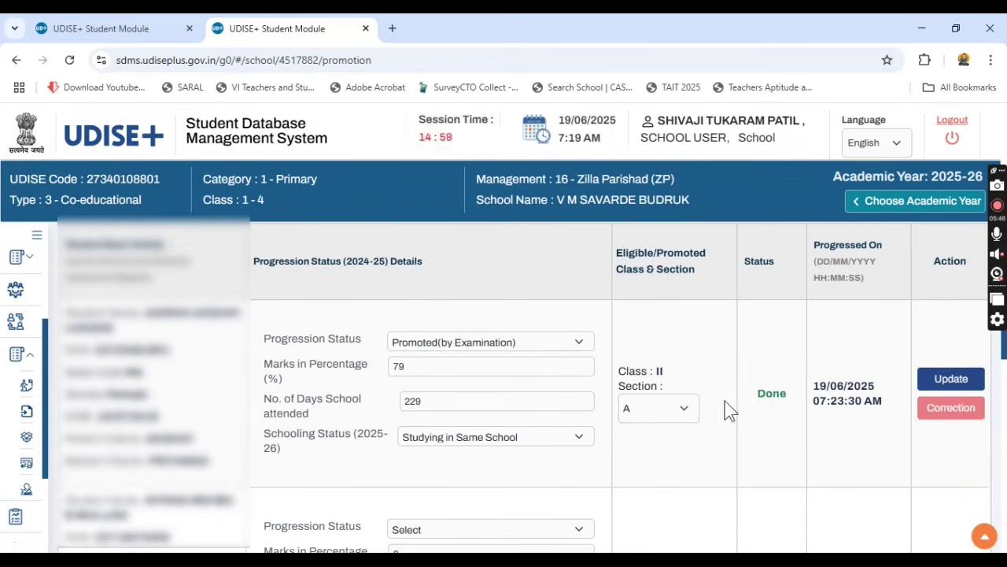
- Look through the remaining student entries in the Class I, Section A list that still need progression details
left_click_drag(724, 405, 783, 429)
scroll(781, 420, "down", 3)
scroll(777, 438, "down", 3)
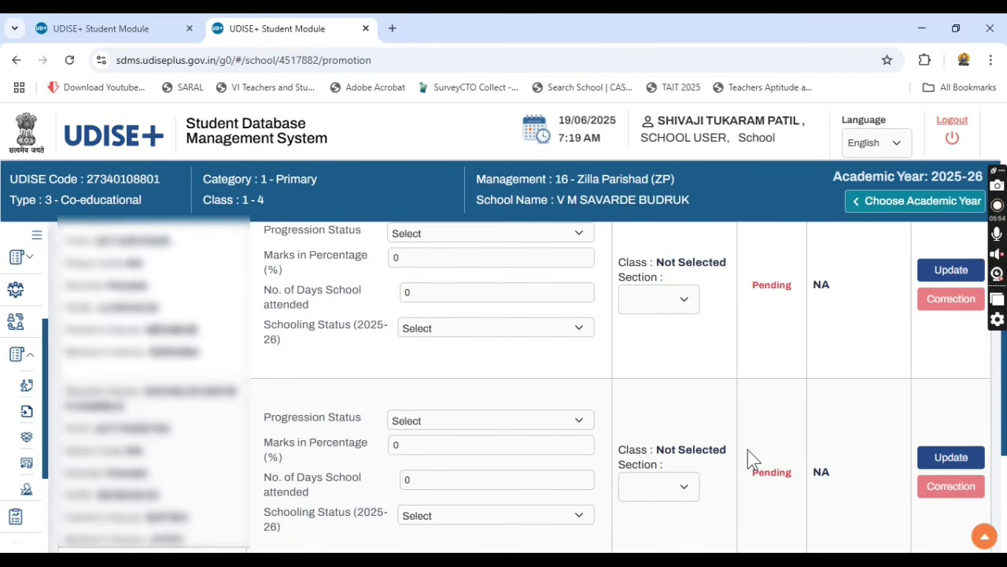
scroll(760, 472, "down", 6)
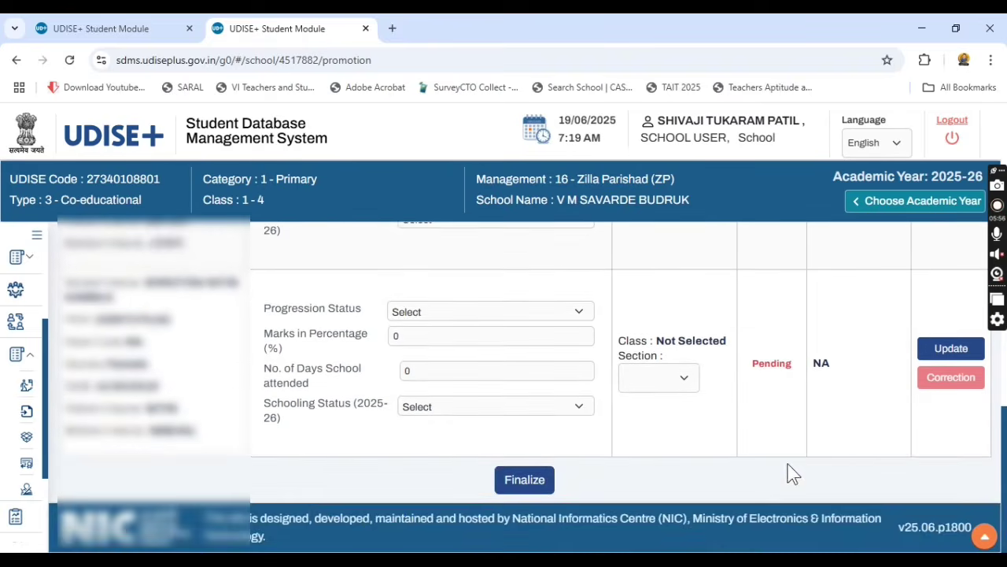
scroll(791, 472, "up", 2)
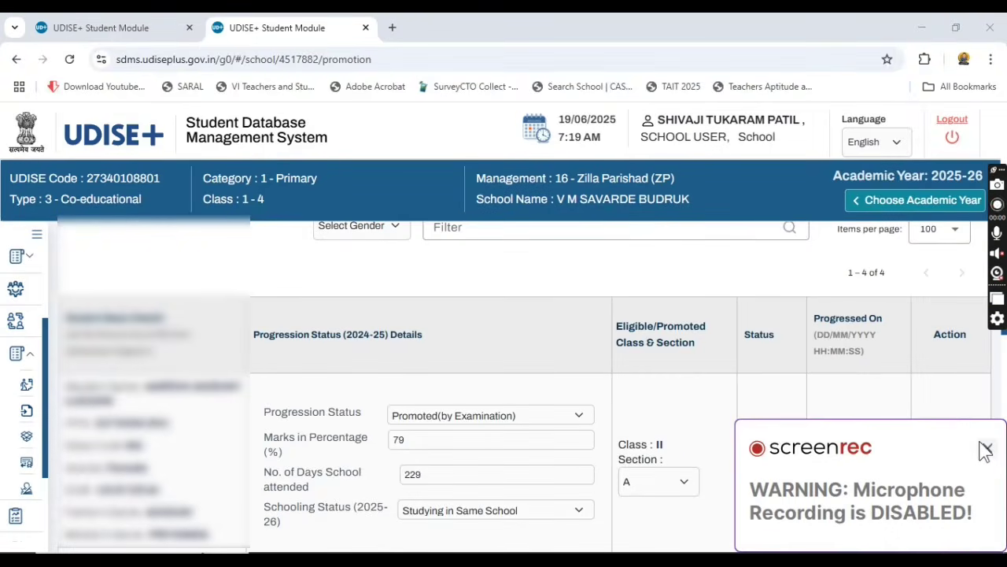
- Check the progression details, promoted class and section, and status of every Class I, Section A student before finalizing
left_click(987, 449)
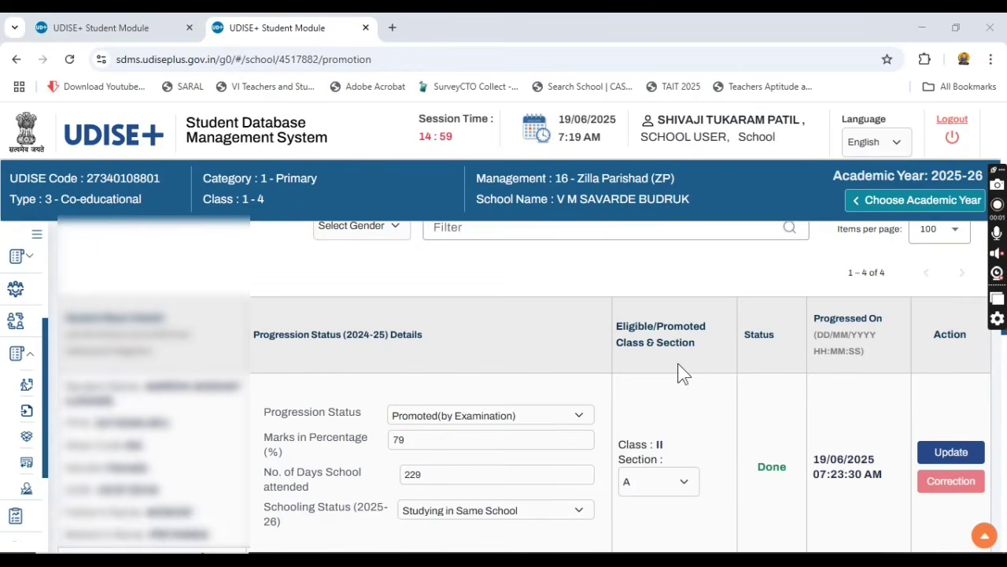
scroll(681, 374, "down", 1)
scroll(680, 374, "down", 2)
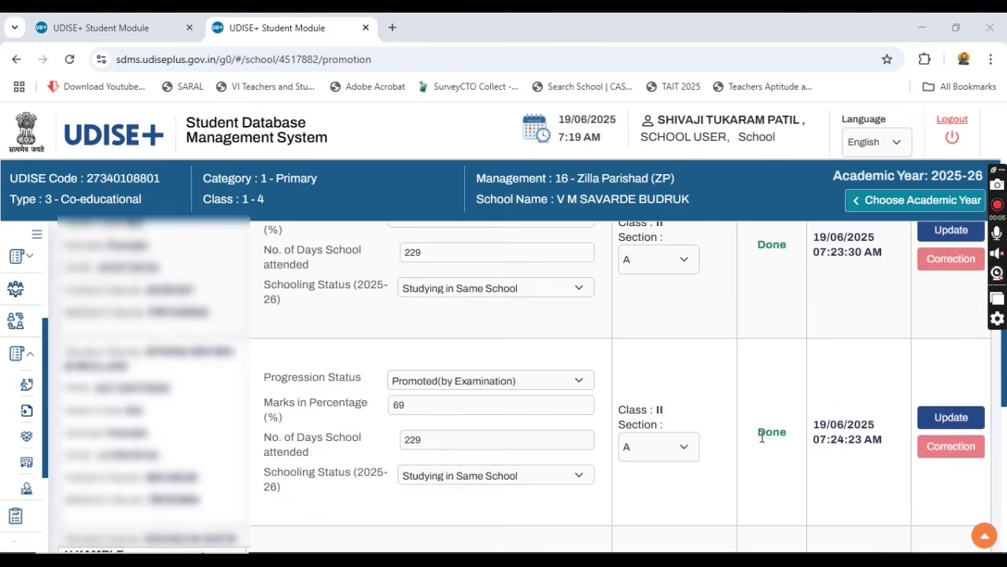
scroll(774, 431, "down", 1)
scroll(684, 455, "down", 2)
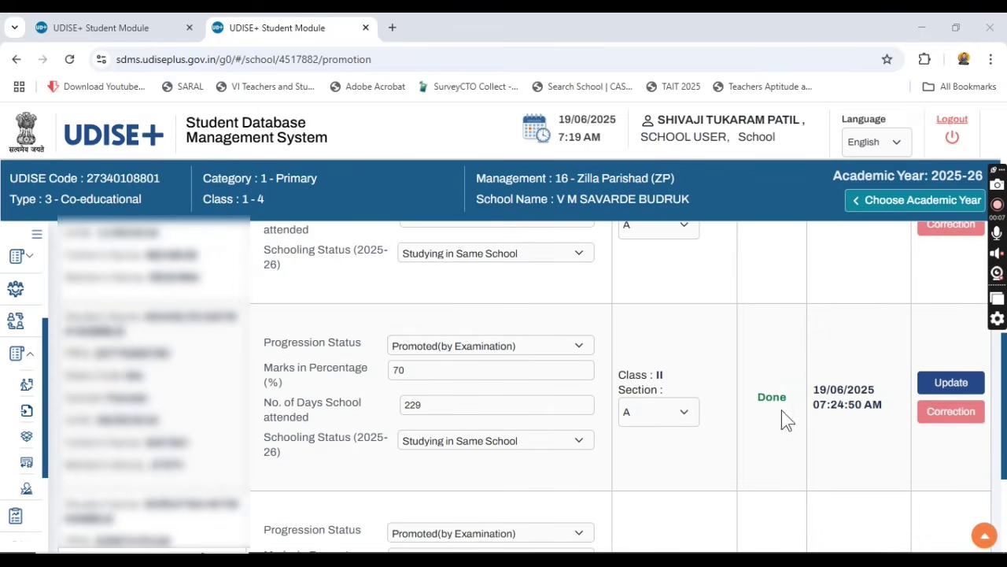
scroll(794, 431, "down", 2)
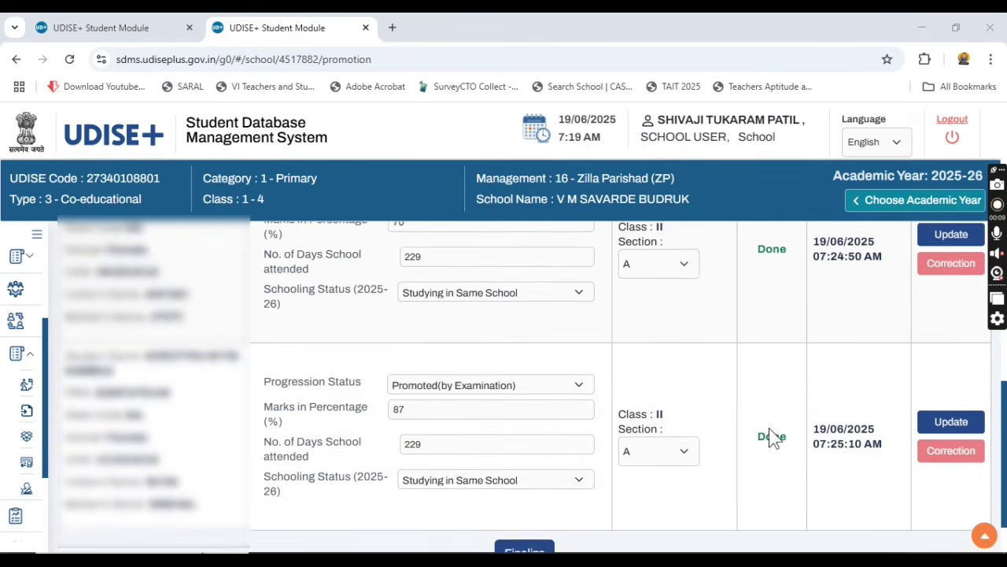
scroll(645, 433, "down", 1)
scroll(645, 424, "up", 6)
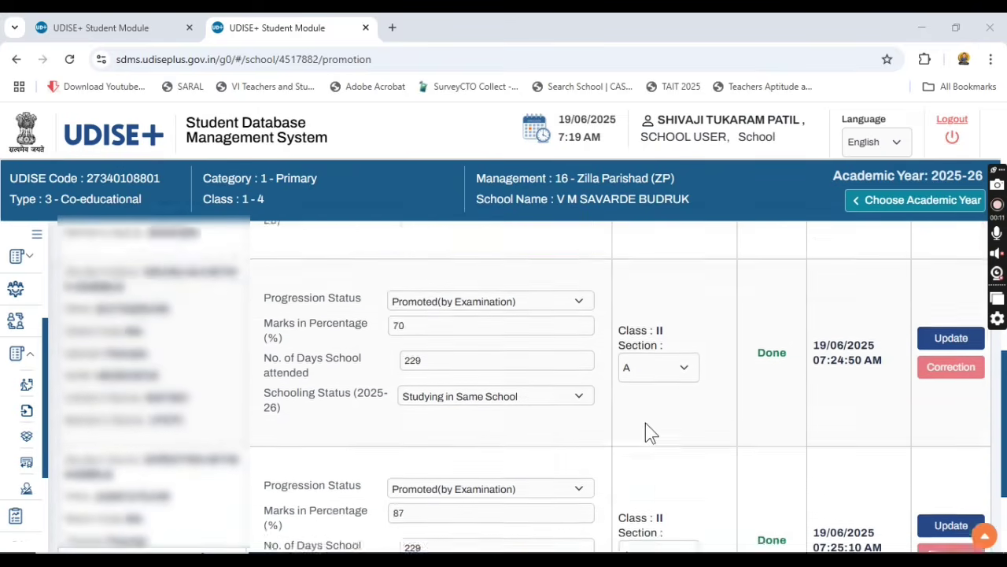
scroll(648, 420, "up", 3)
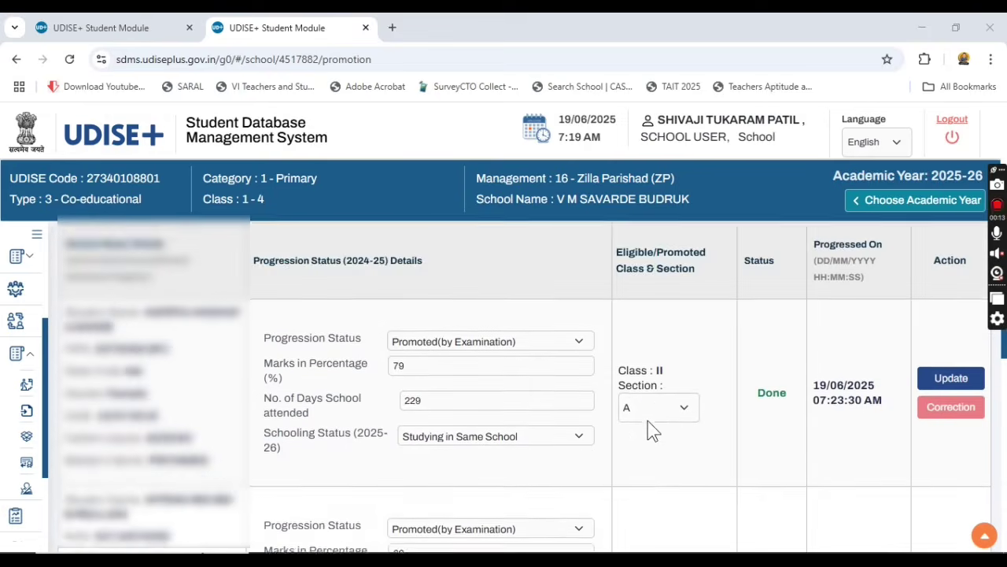
scroll(648, 420, "down", 2)
scroll(650, 419, "down", 6)
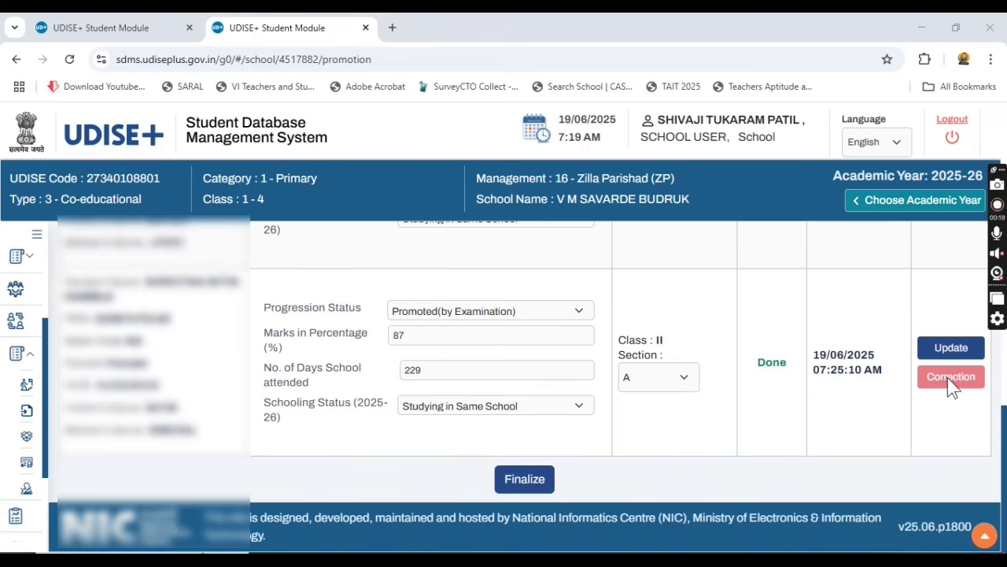
- Finalize Class I, Section A, review the promotion statistics, confirm freezing the section and acknowledge the completion message
scroll(950, 356, "up", 5)
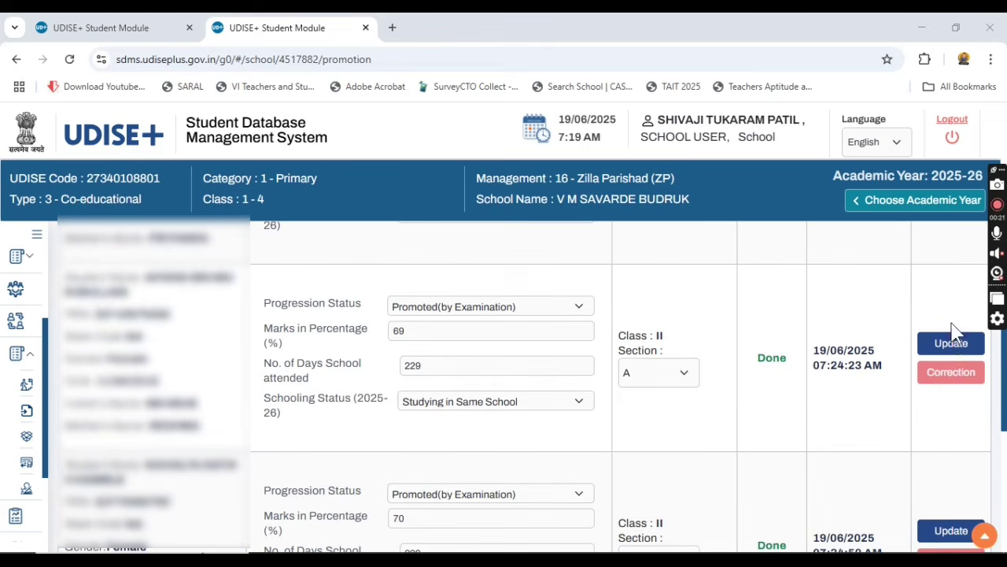
scroll(935, 378, "down", 5)
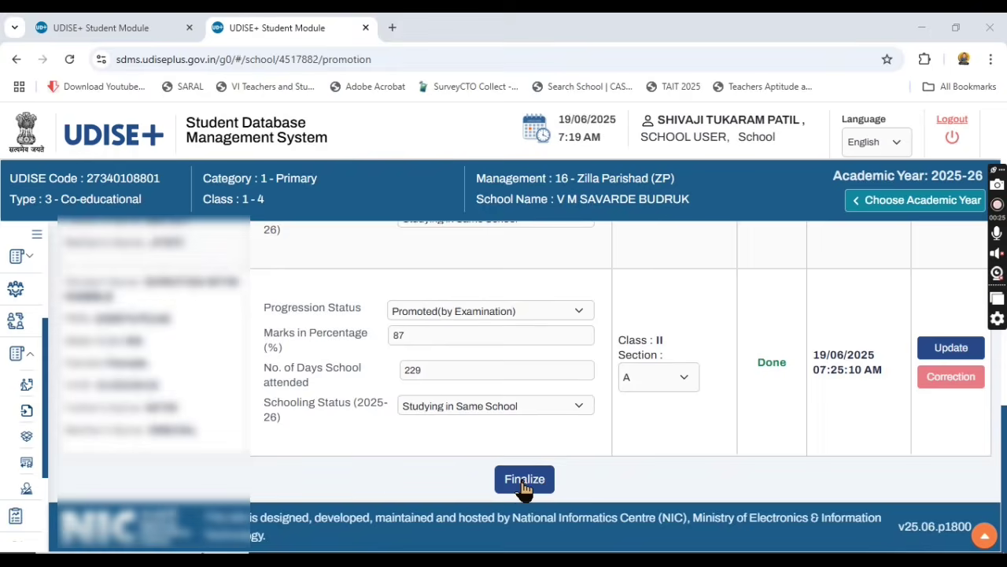
left_click(522, 483)
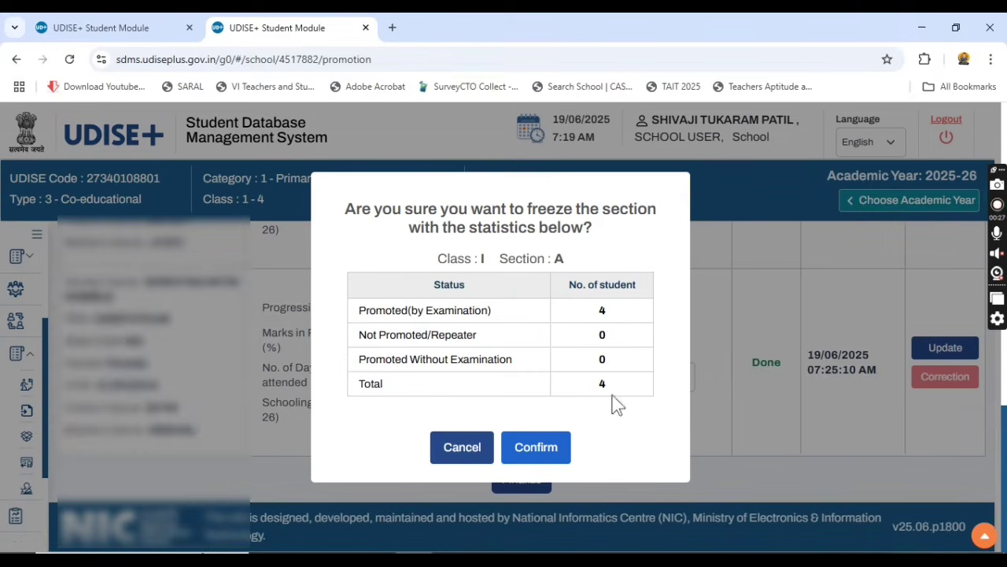
left_click_drag(359, 310, 469, 310)
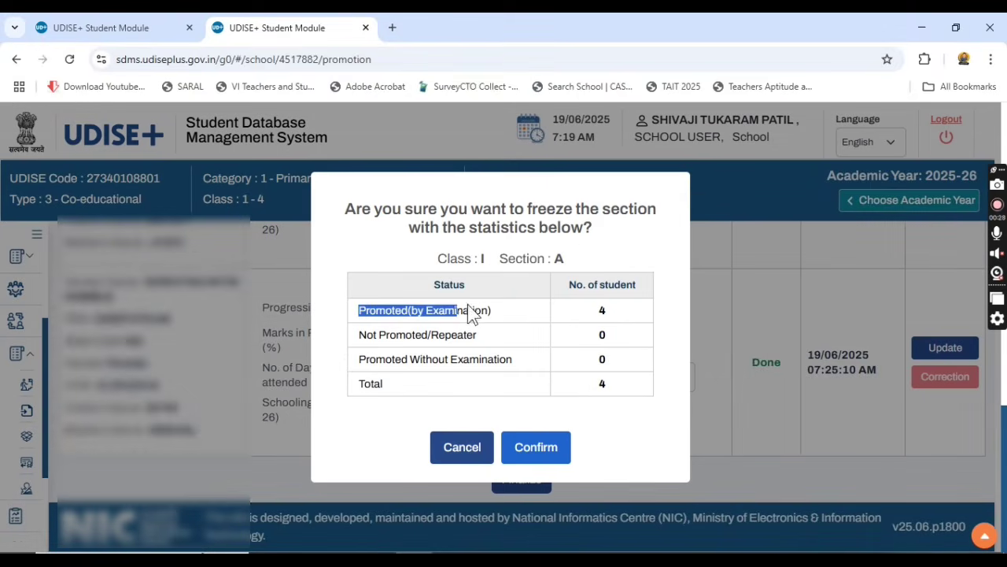
left_click(602, 311)
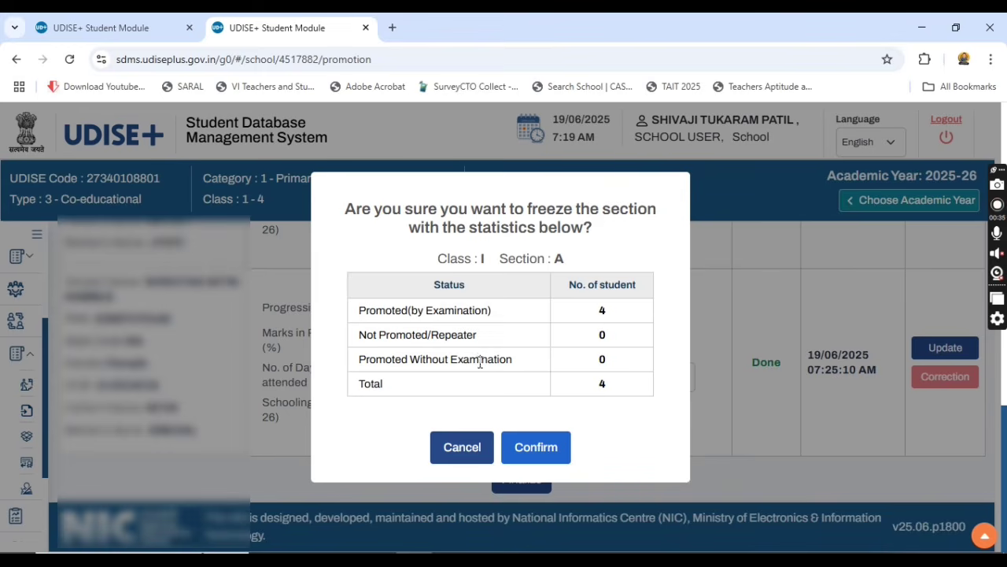
left_click(605, 398)
left_click(538, 448)
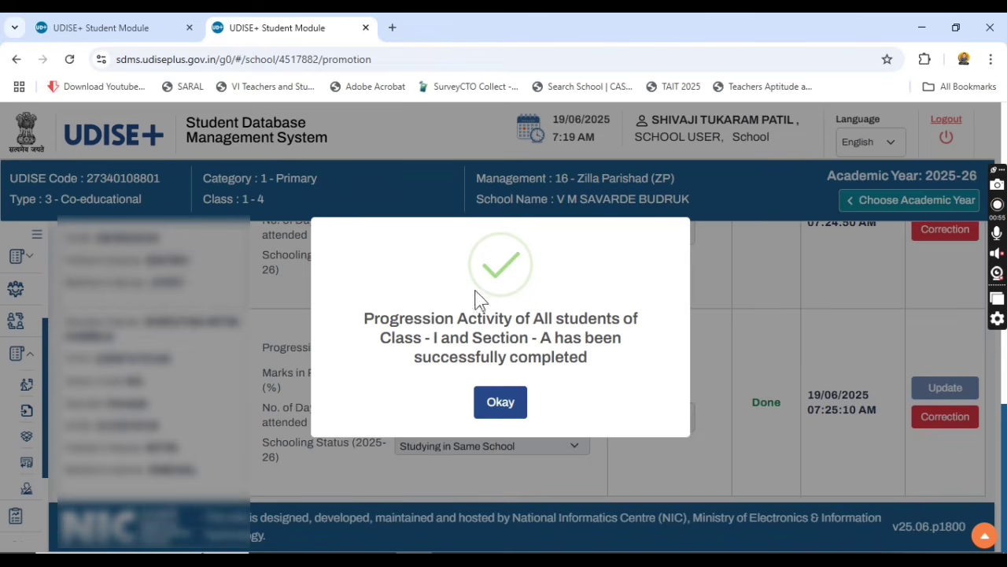
left_click(498, 404)
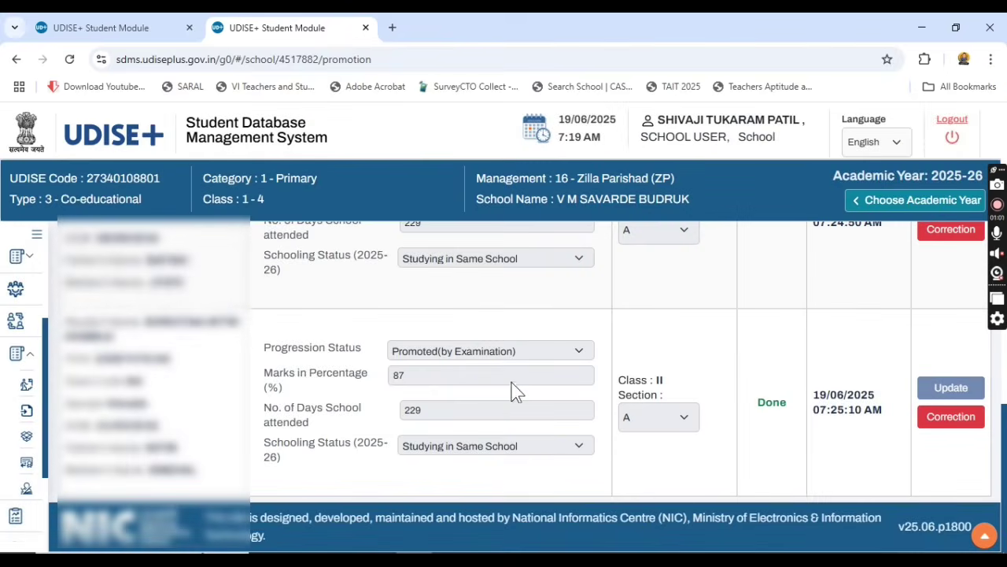
- Load the list of students eligible for progression in Class IV, Section A
left_click(213, 304)
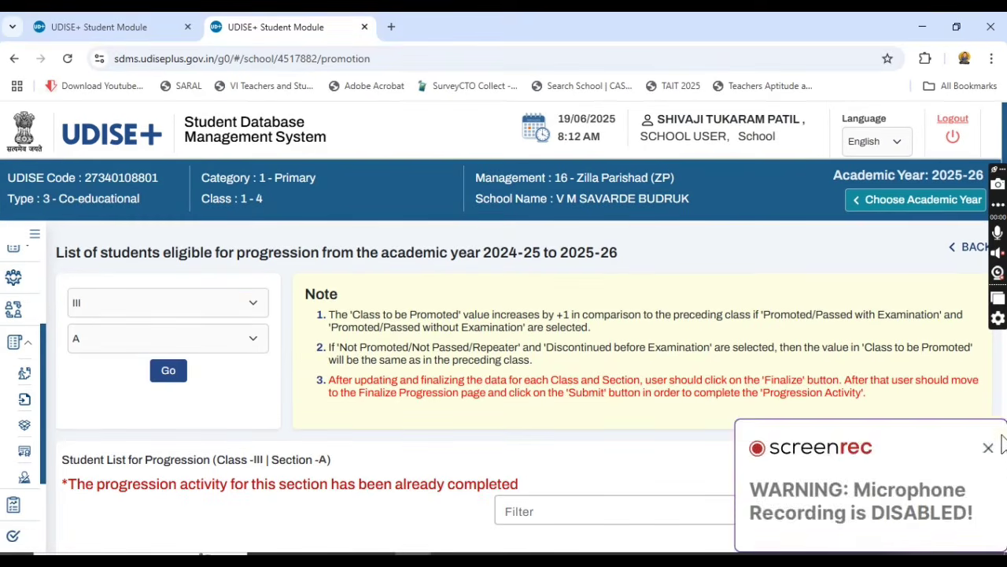
left_click(989, 448)
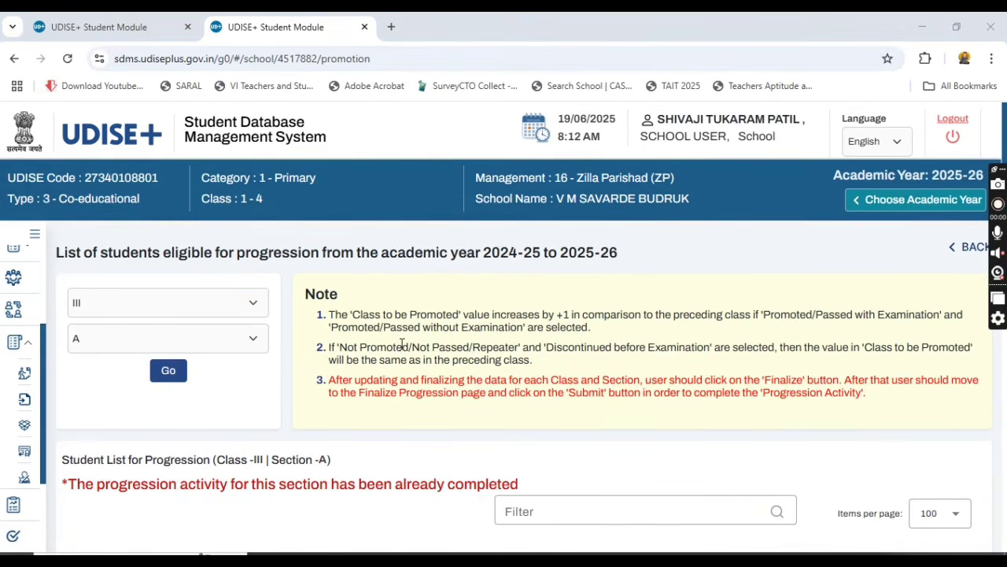
left_click(255, 309)
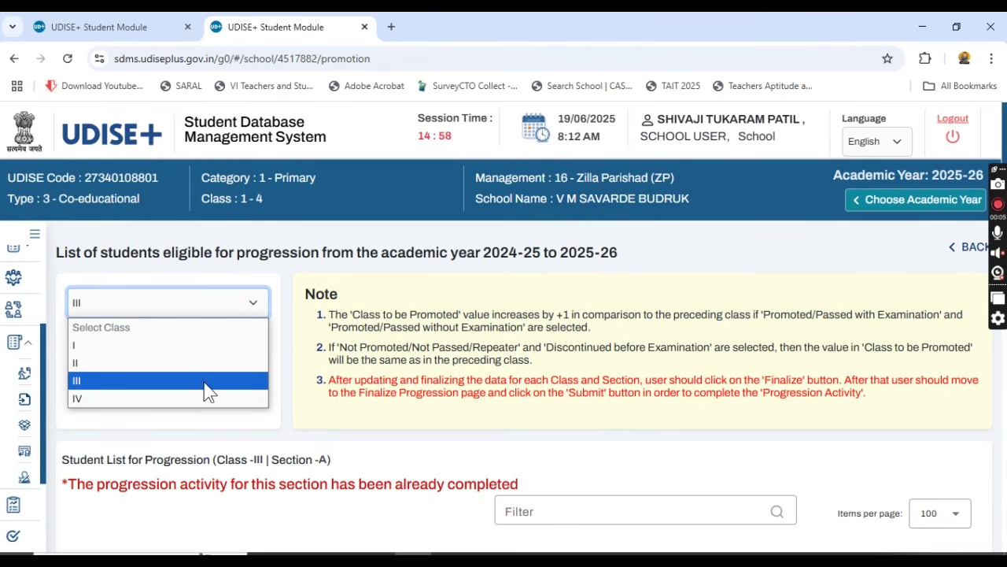
left_click(219, 399)
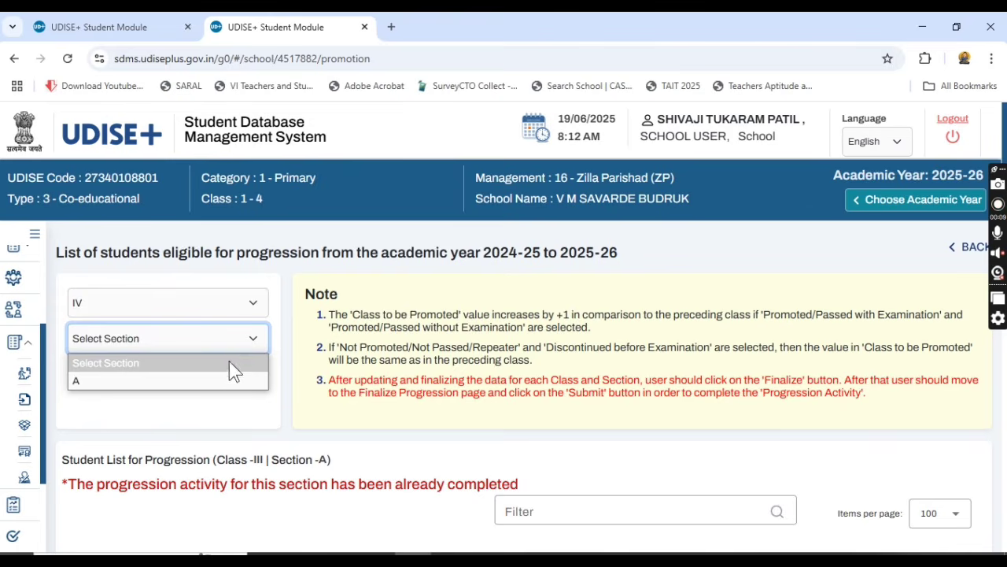
left_click(235, 381)
left_click(168, 373)
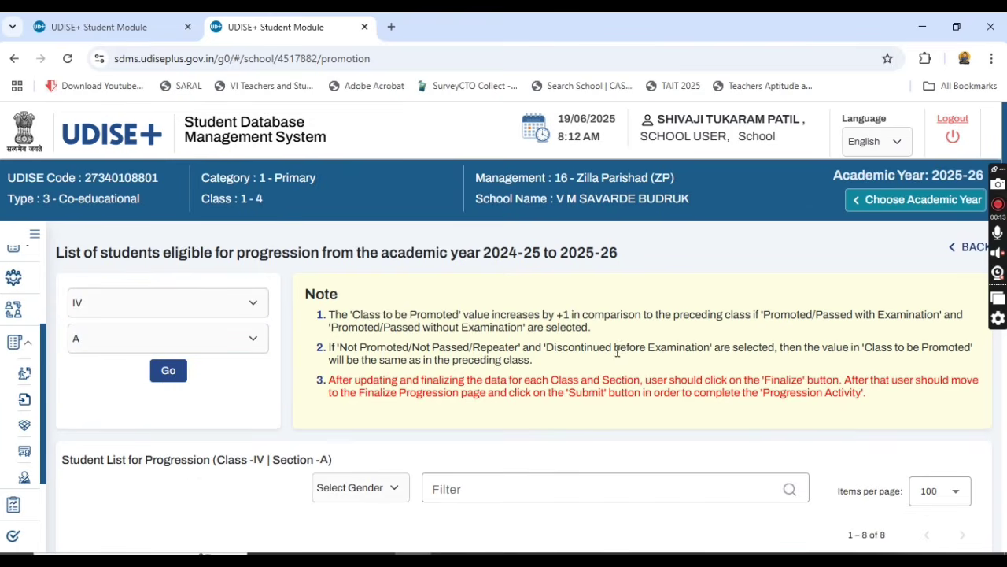
- Set the first Class IV student's progression status to Promoted(by Examination), with marks of 89% and 229 days attended
scroll(629, 346, "down", 3)
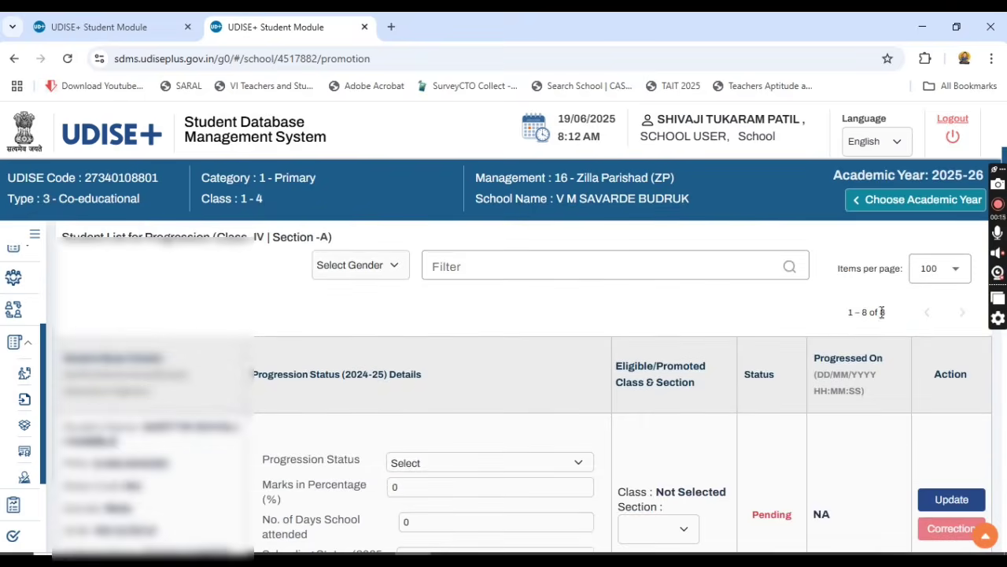
scroll(758, 436, "down", 3)
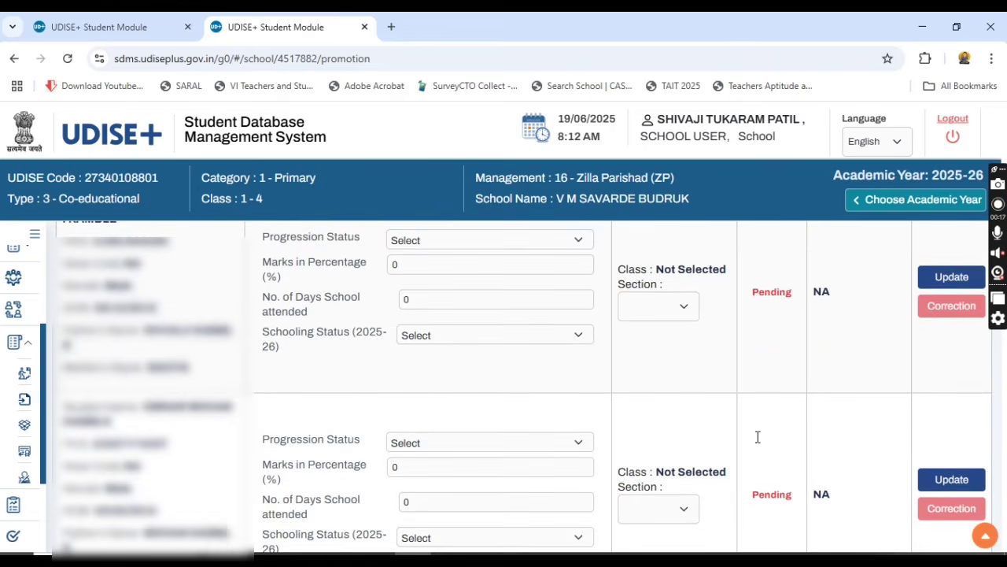
scroll(757, 446, "down", 5)
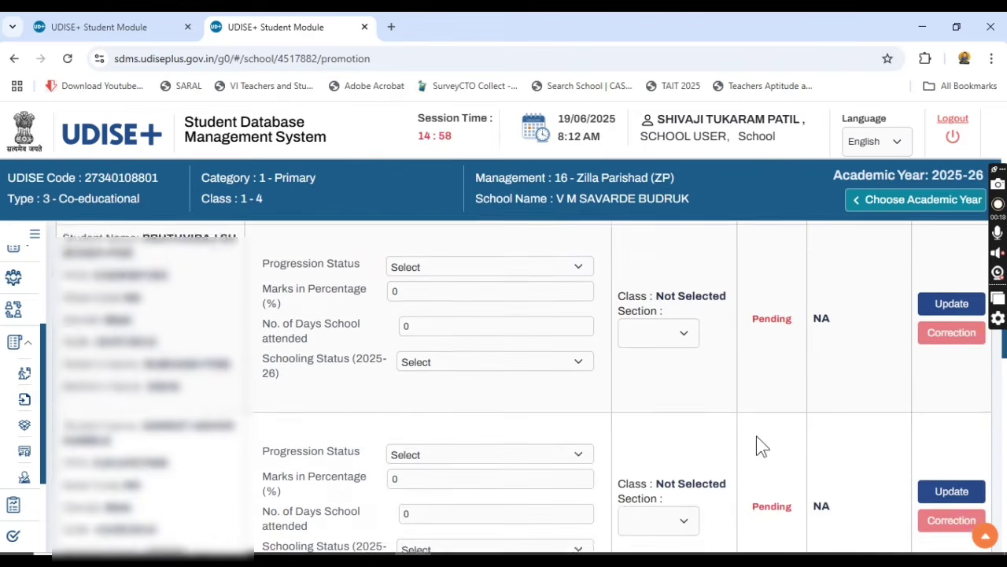
scroll(761, 444, "up", 10)
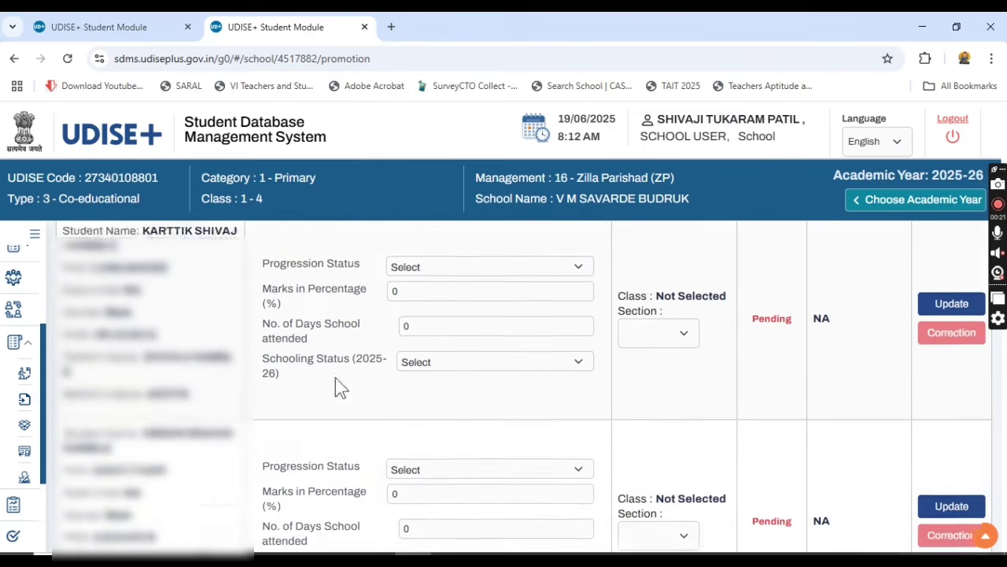
scroll(370, 383, "down", 1)
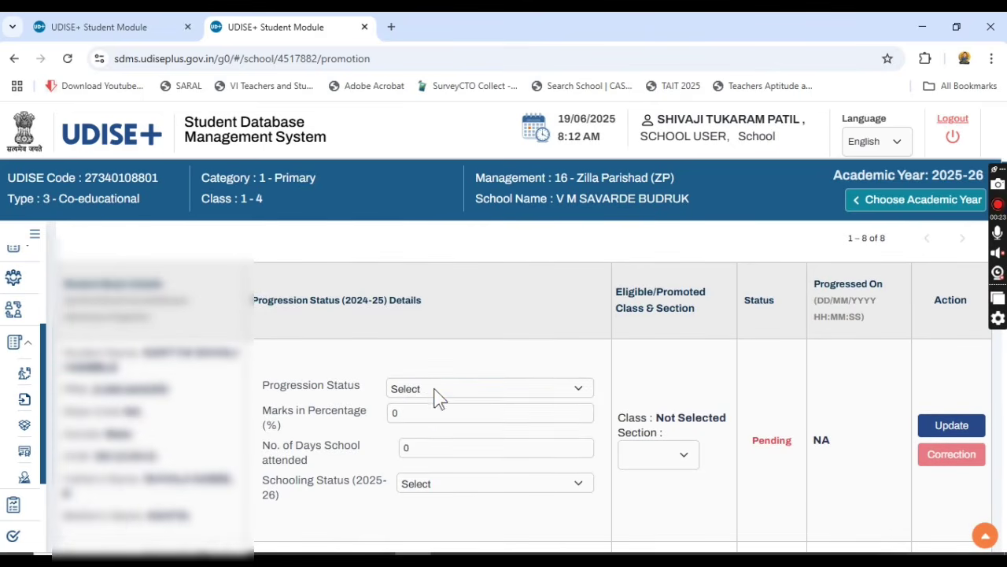
left_click(434, 389)
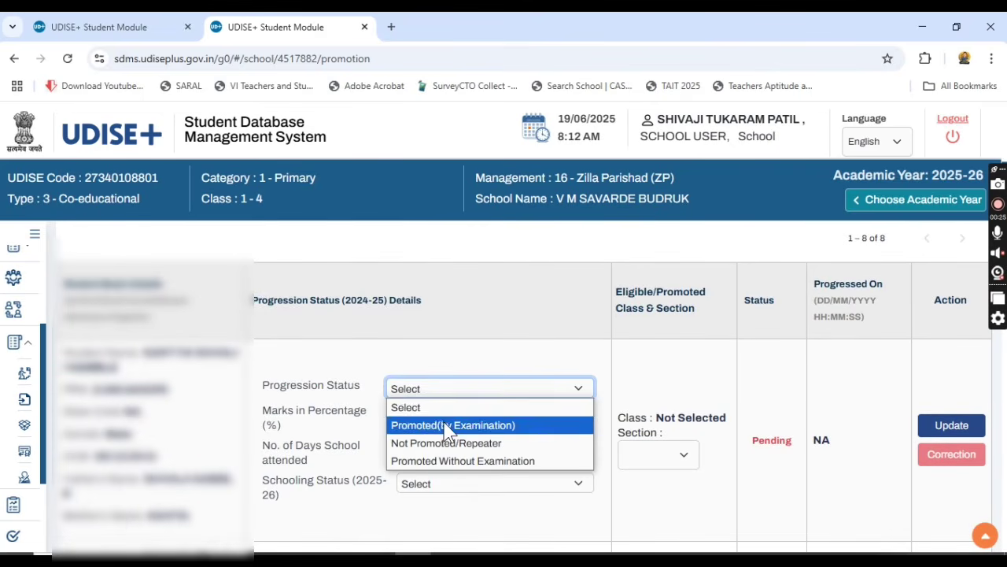
left_click(447, 427)
left_click(403, 413)
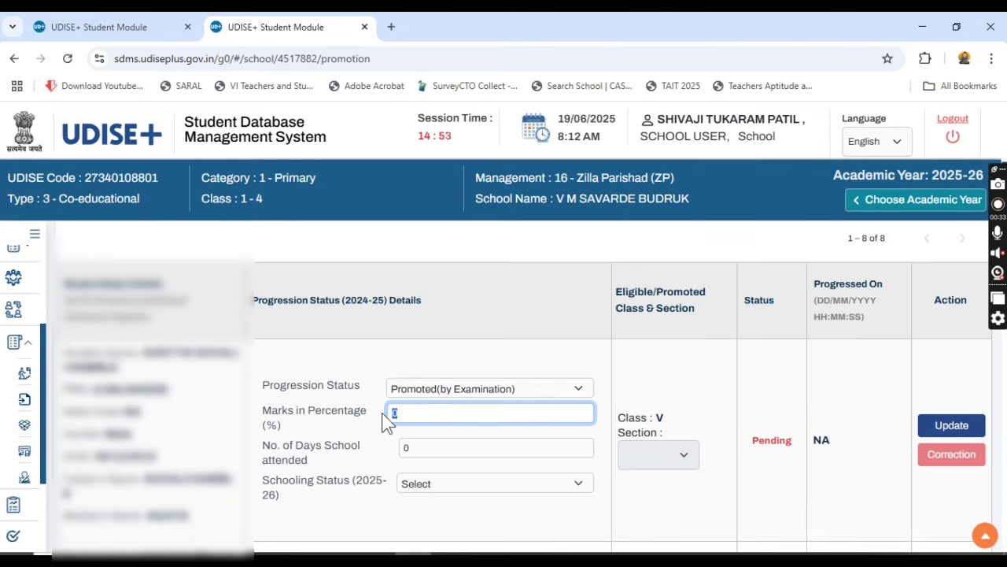
key("Tab")
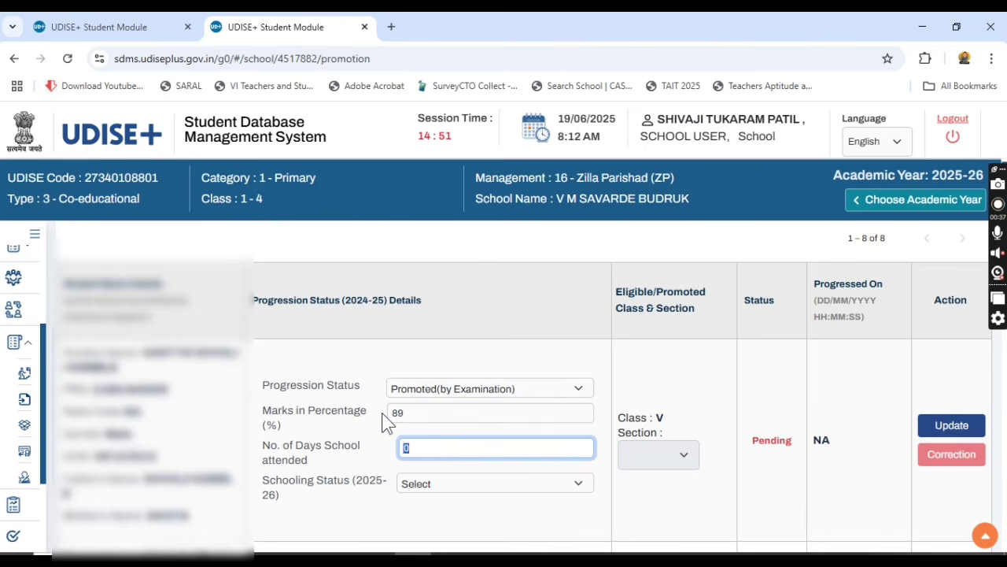
key("Tab")
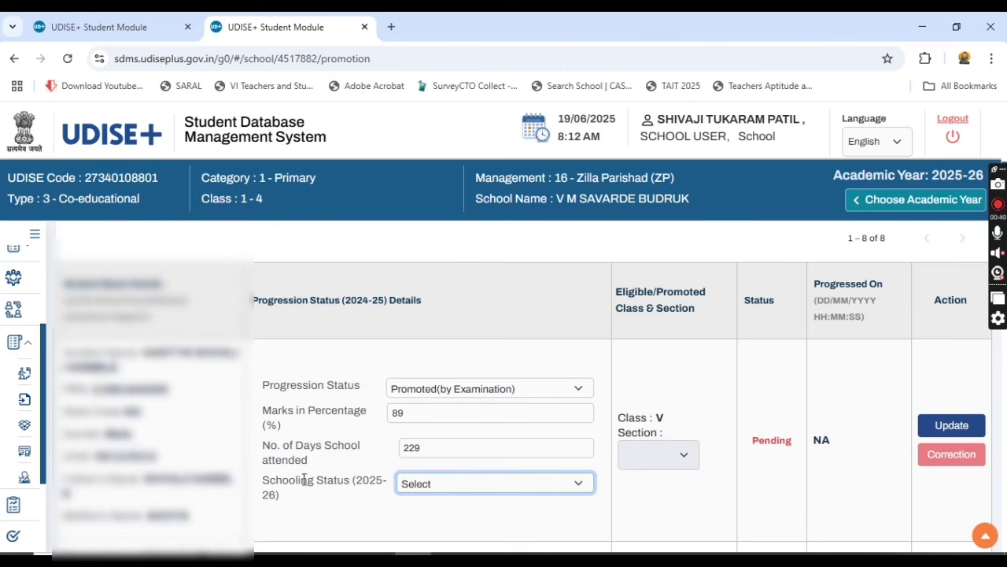
- Set the first Class IV student's 2025-26 schooling status to Left School with TC/without TC, then update and acknowledge the record
left_click(427, 486)
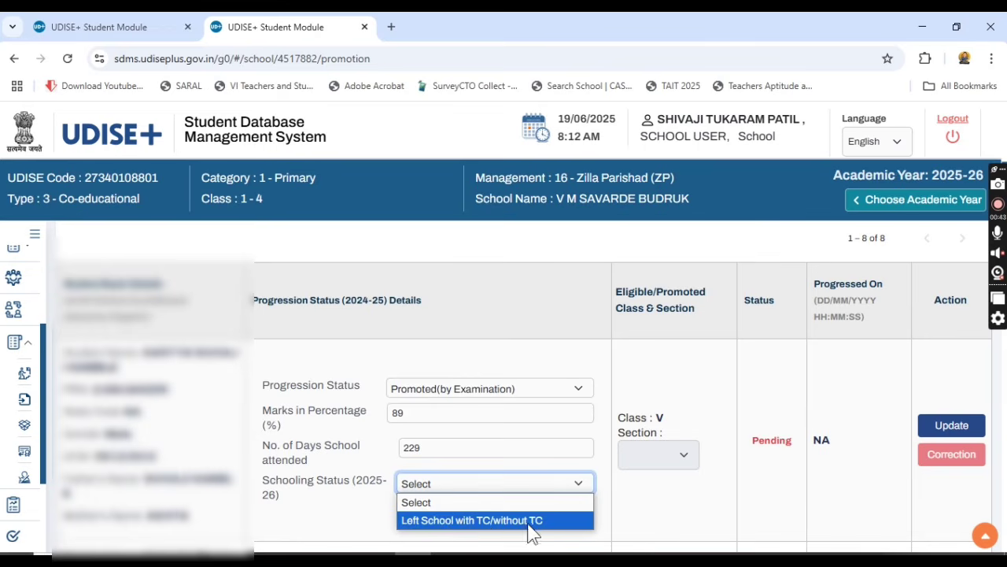
left_click(487, 521)
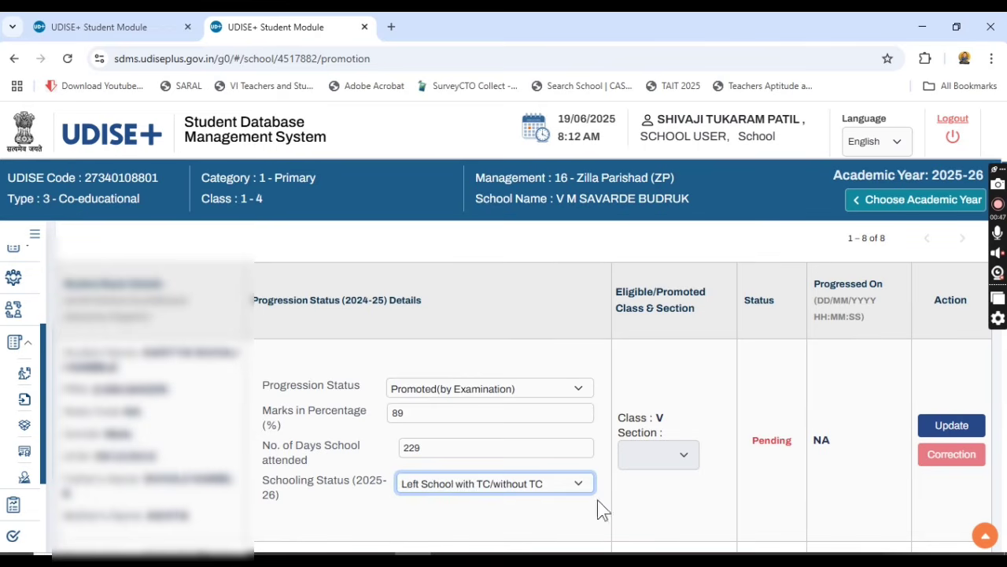
left_click(669, 456)
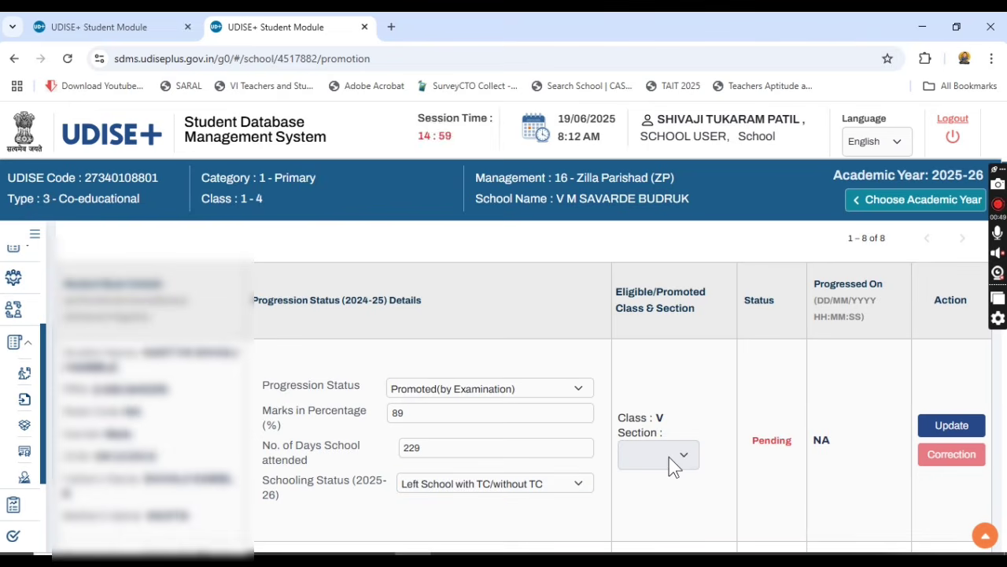
left_click(953, 426)
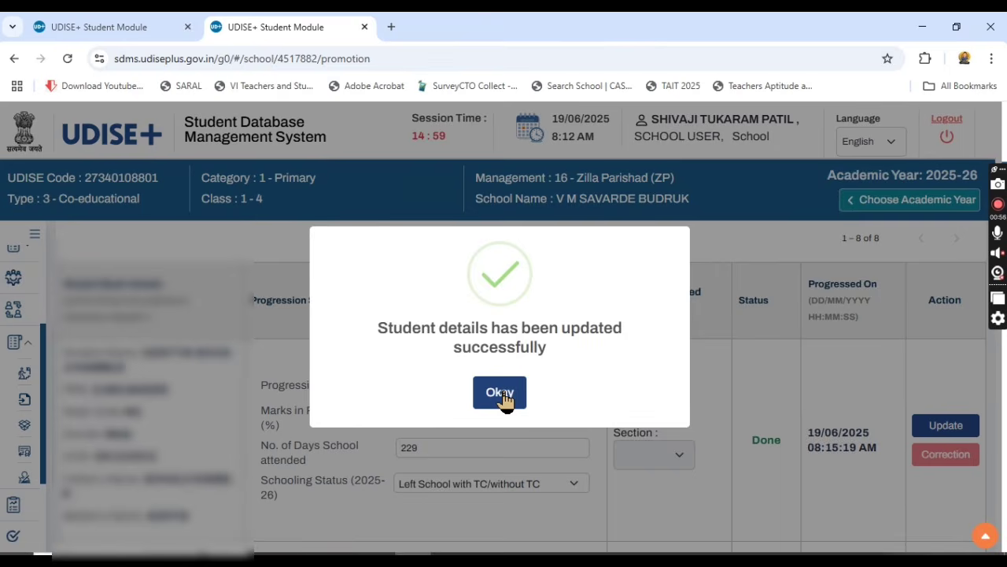
left_click(502, 393)
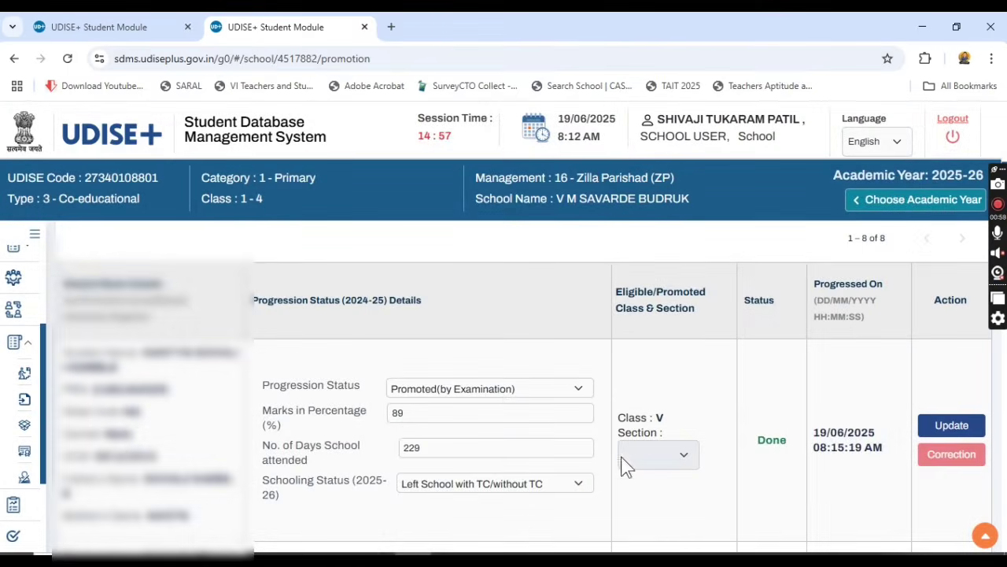
- Set the second Class IV student's progression status to Promoted(by Examination), with marks of 85% and 229 days attended
scroll(712, 492, "down", 1)
scroll(720, 478, "down", 2)
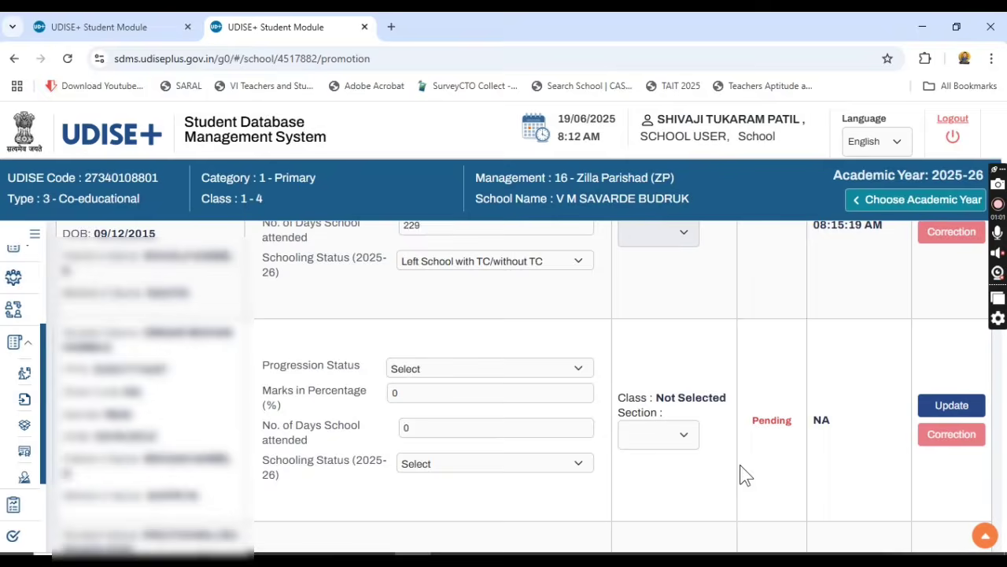
left_click(494, 370)
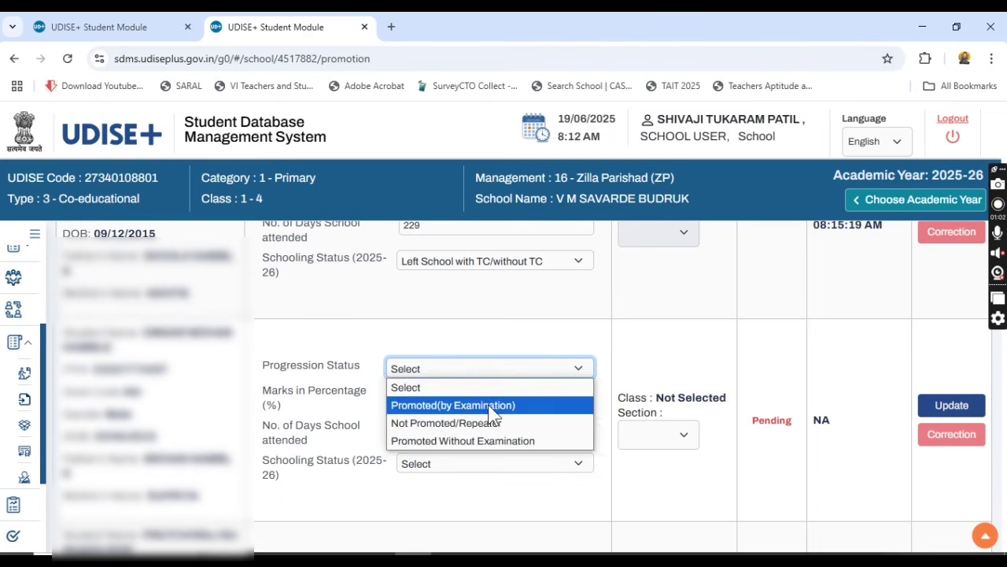
left_click(491, 405)
left_click_drag(423, 391, 389, 394)
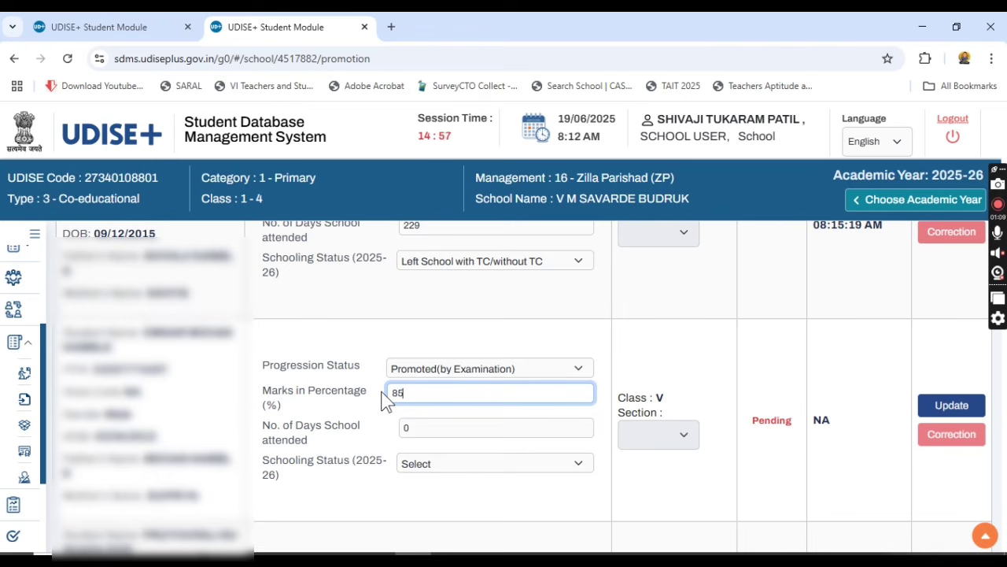
key("Tab")
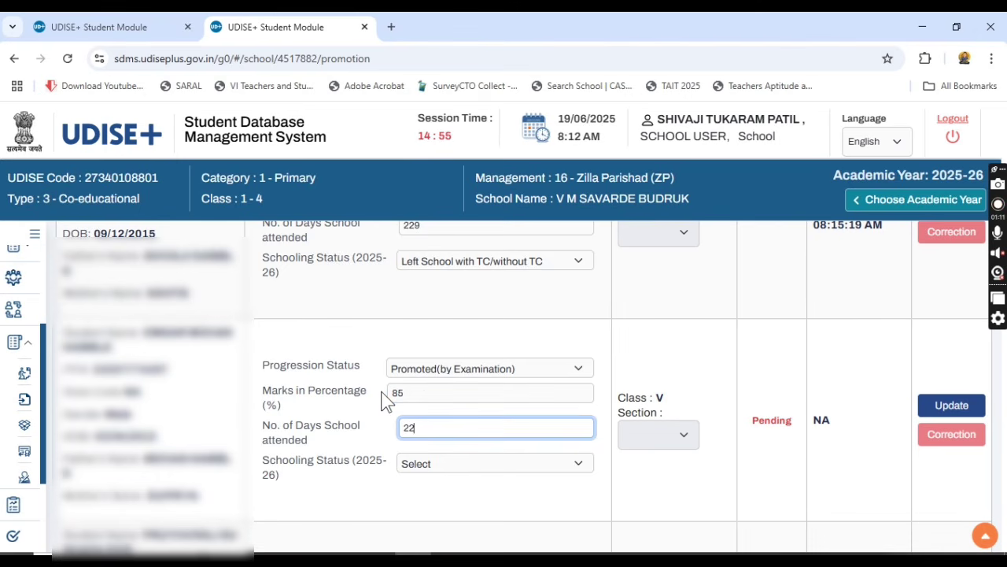
- Set the second Class IV student's 2025-26 schooling status to Left School with TC/without TC, then update and acknowledge the record
left_click(454, 464)
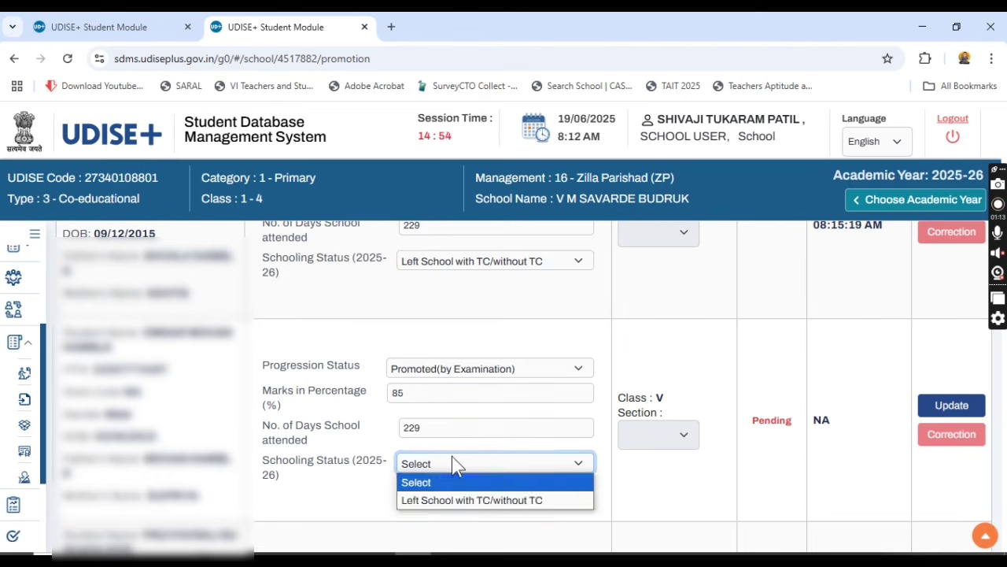
left_click(506, 503)
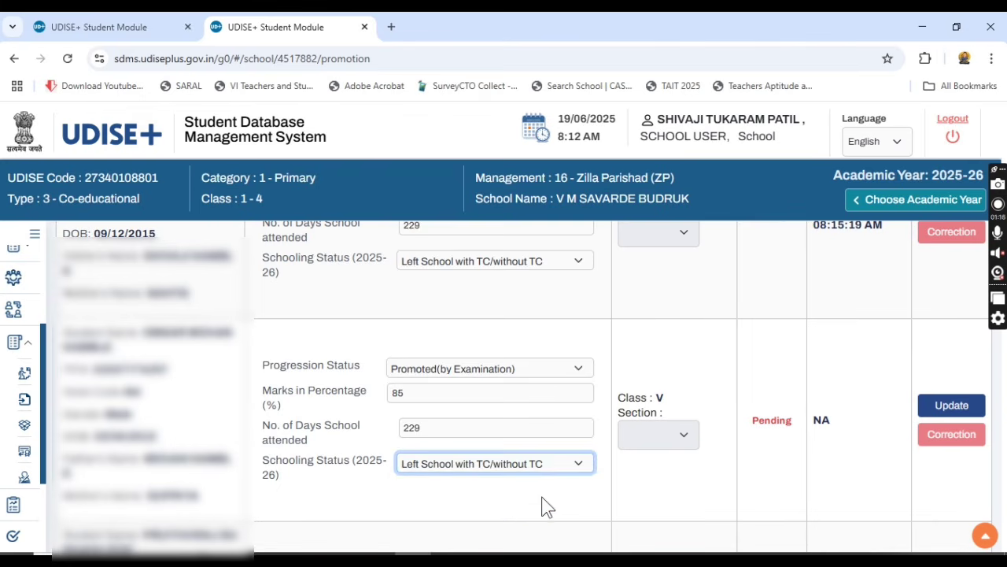
left_click(678, 442)
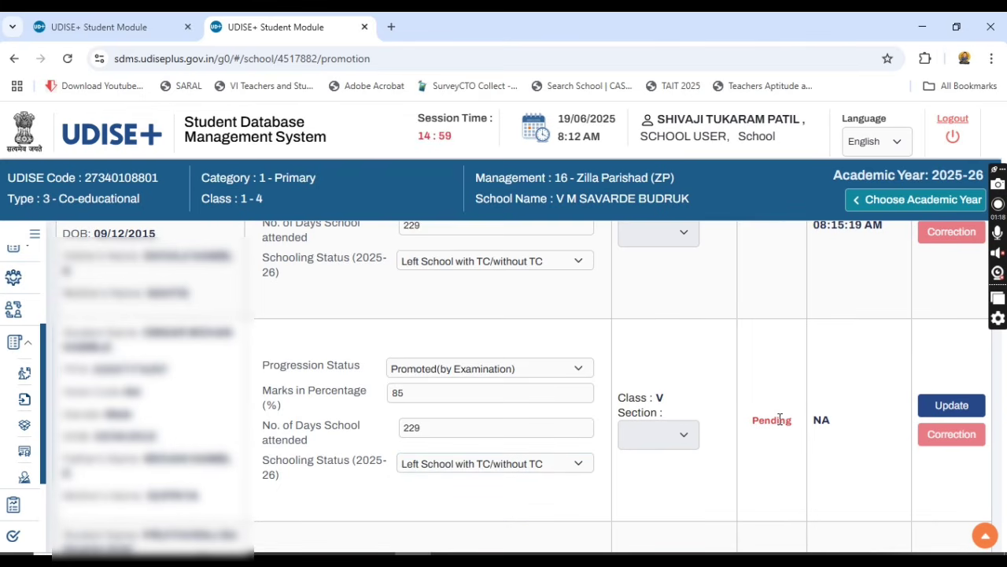
left_click(948, 409)
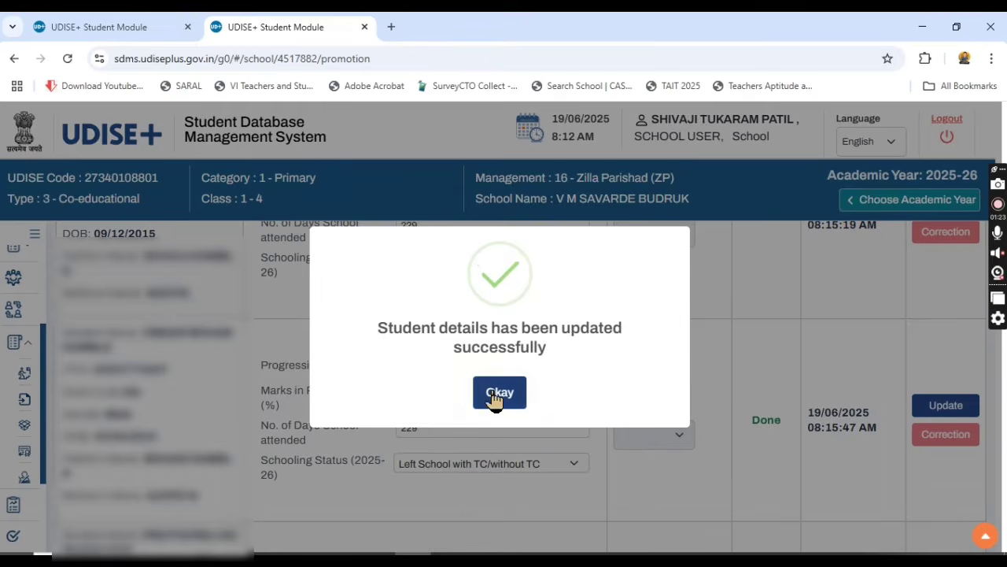
left_click(496, 394)
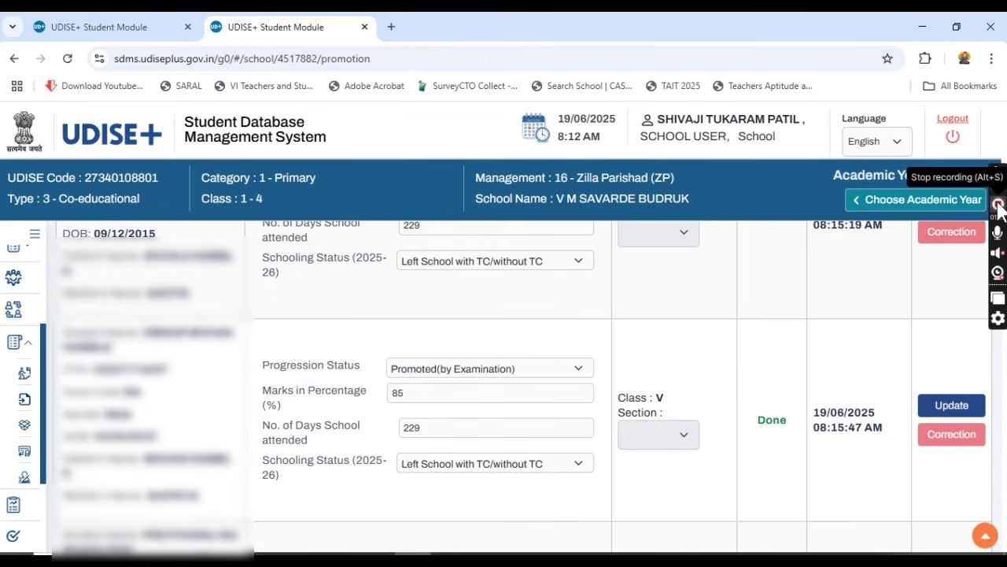
- Review the progression and schooling entries of all Class IV students down to the end of the list
scroll(825, 382, "down", 10)
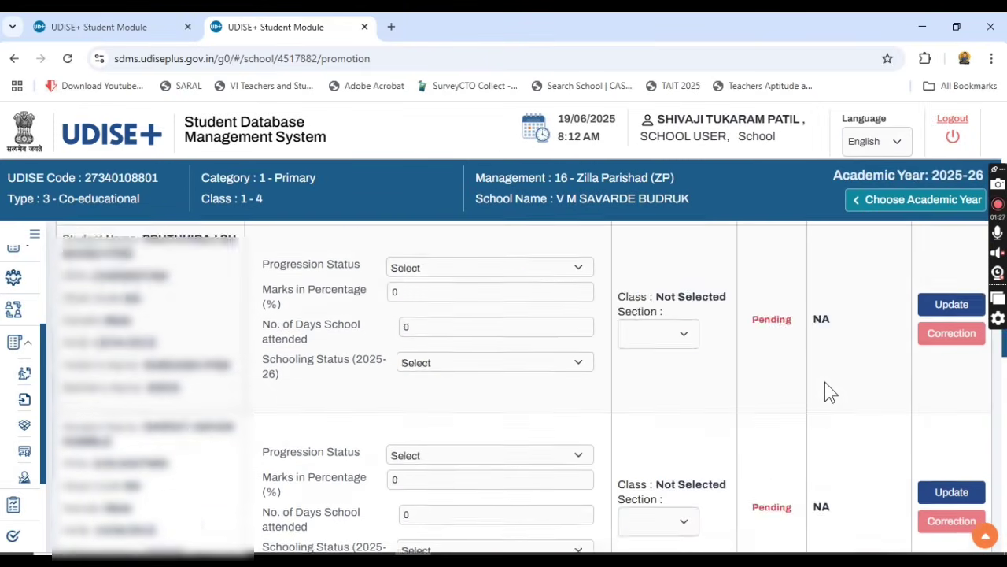
scroll(824, 382, "down", 5)
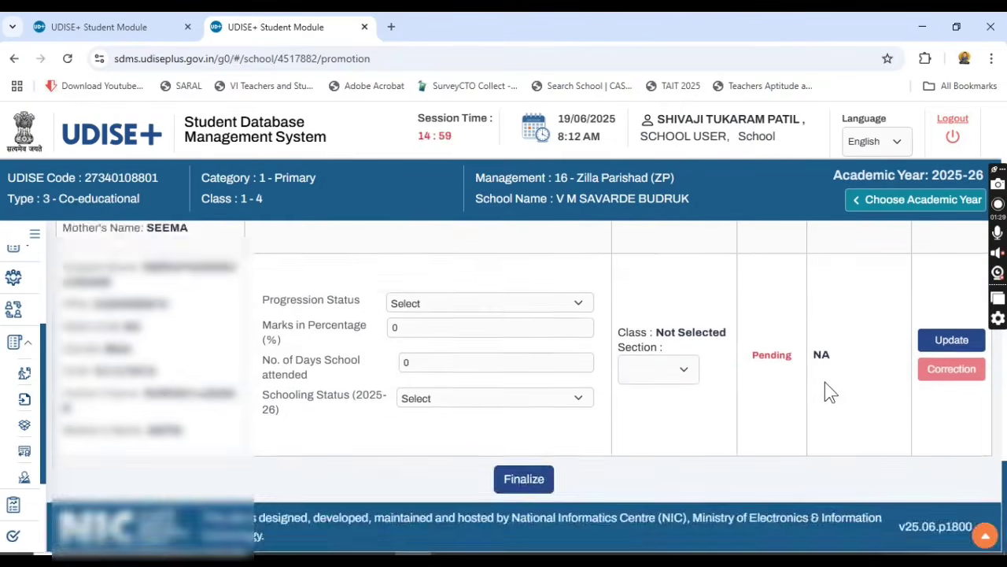
scroll(827, 394, "up", 10)
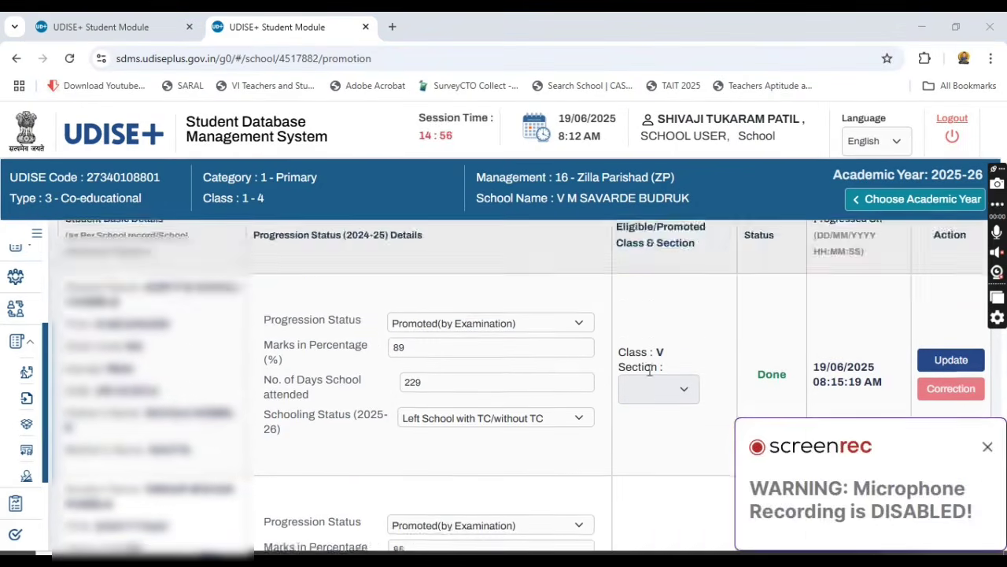
scroll(971, 490, "down", 1)
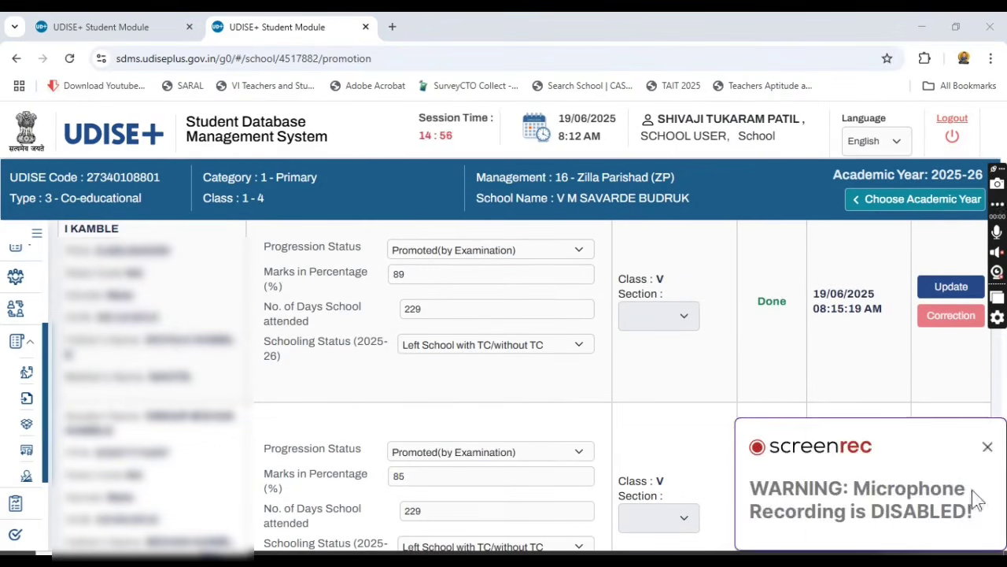
left_click(987, 448)
scroll(774, 374, "down", 2)
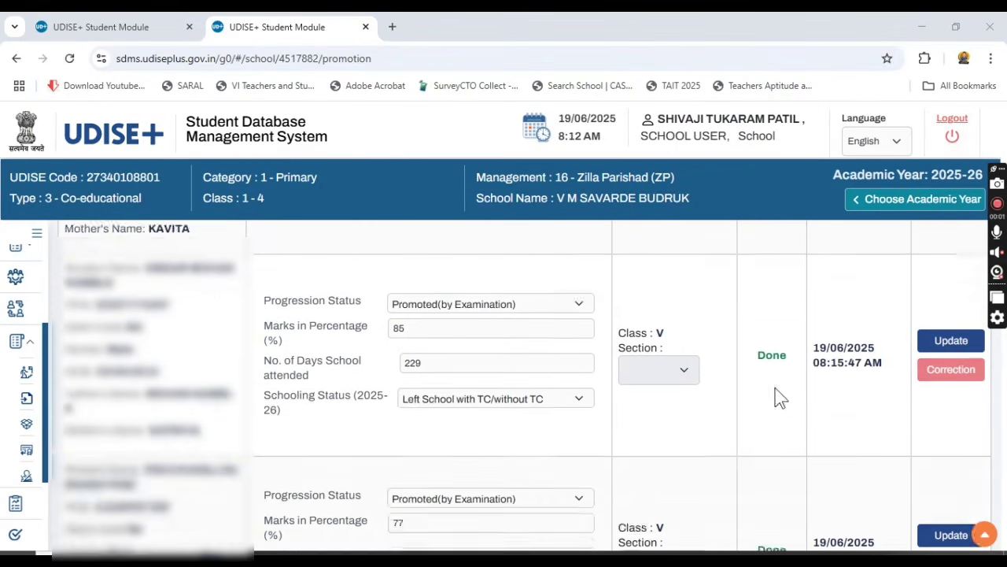
scroll(779, 397, "down", 8)
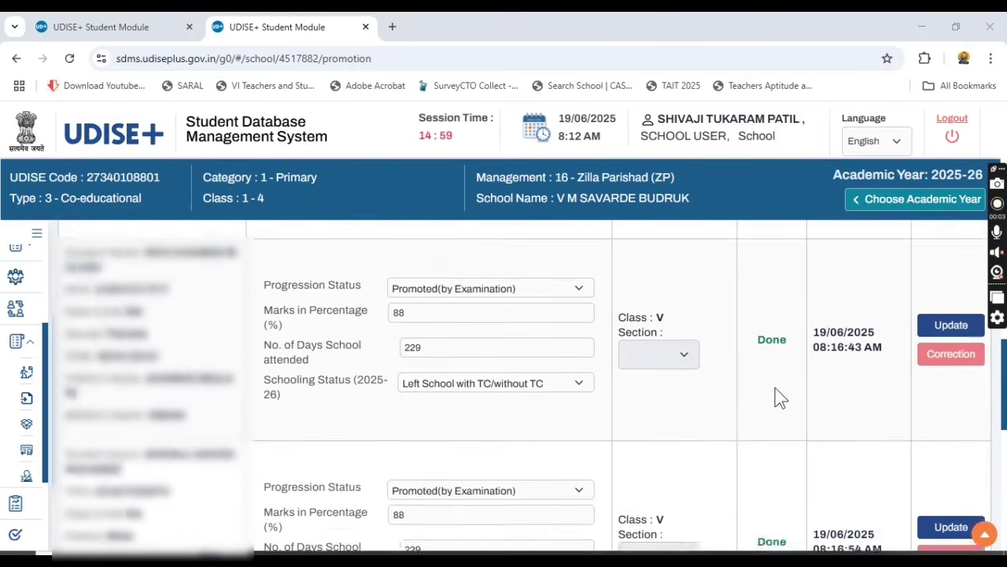
scroll(779, 397, "down", 10)
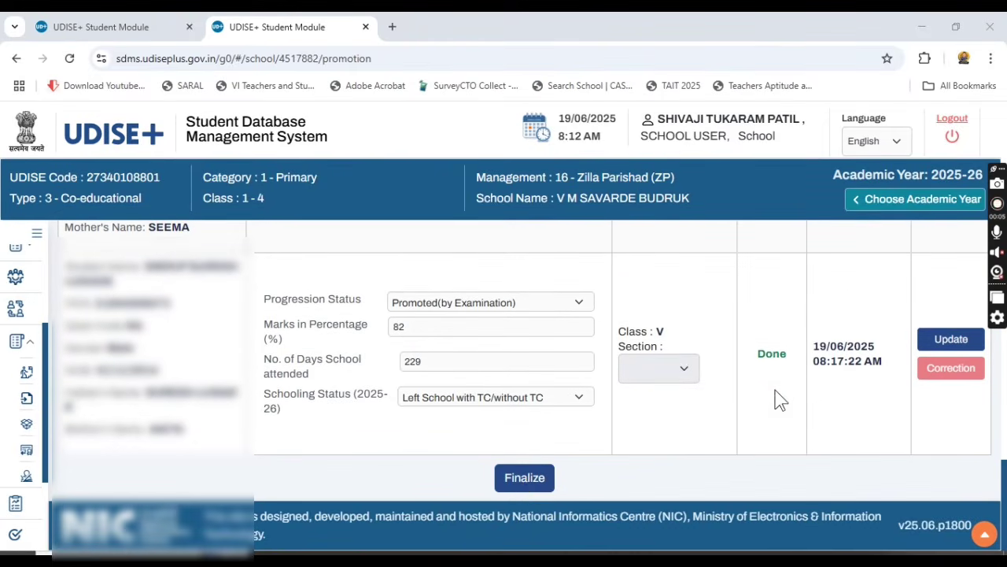
- Finalize the progression of Class IV, Section A, confirm freezing the section and acknowledge completion
left_click(523, 486)
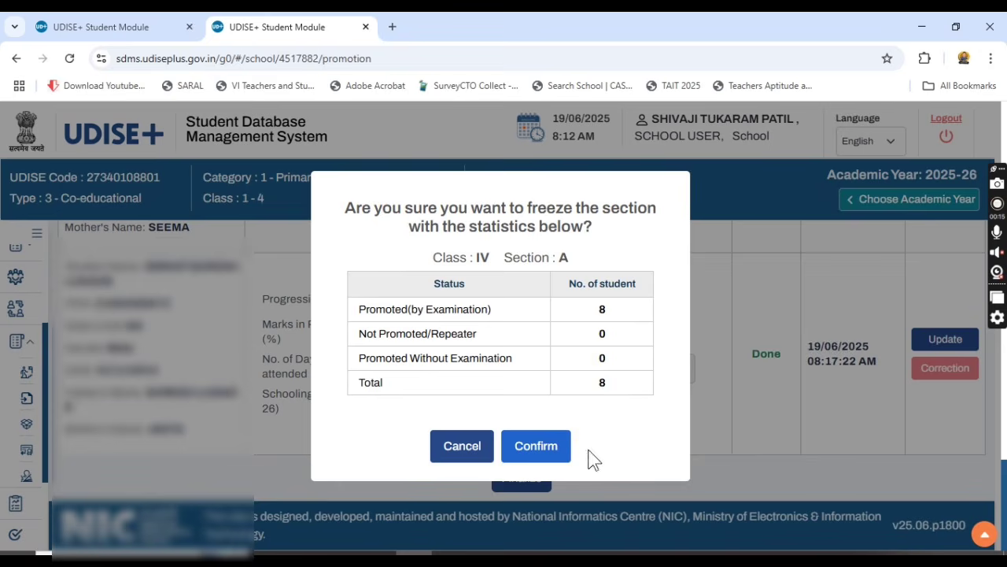
left_click(537, 446)
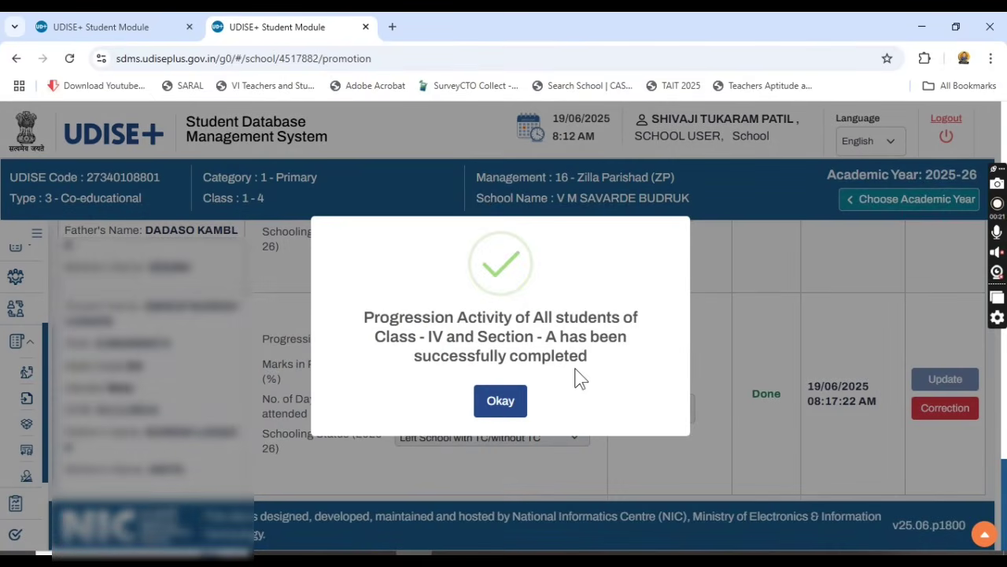
left_click(501, 401)
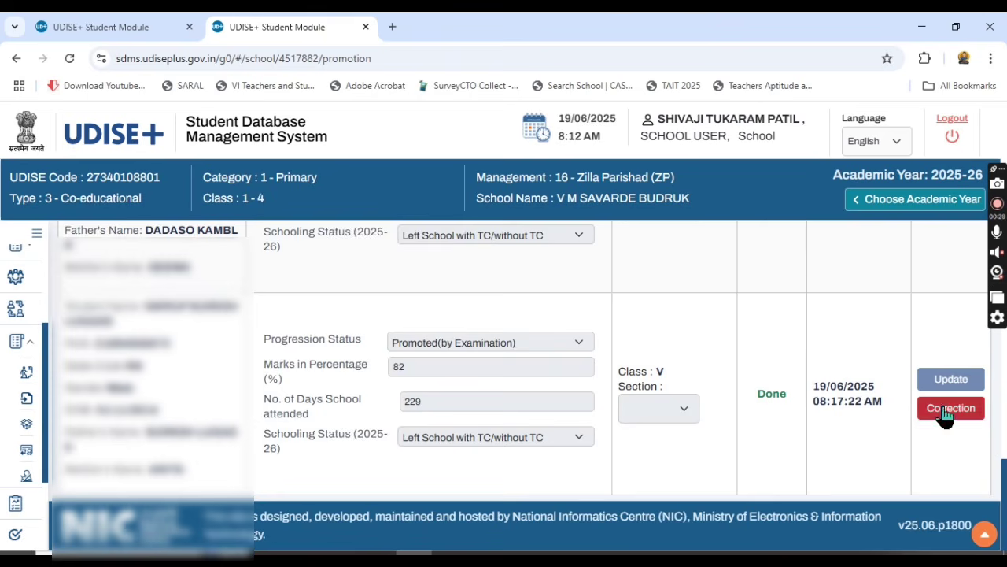
- Return from the Class IV progression list to the Progression Module and open its View Summary page
scroll(936, 347, "up", 1)
scroll(934, 341, "up", 10)
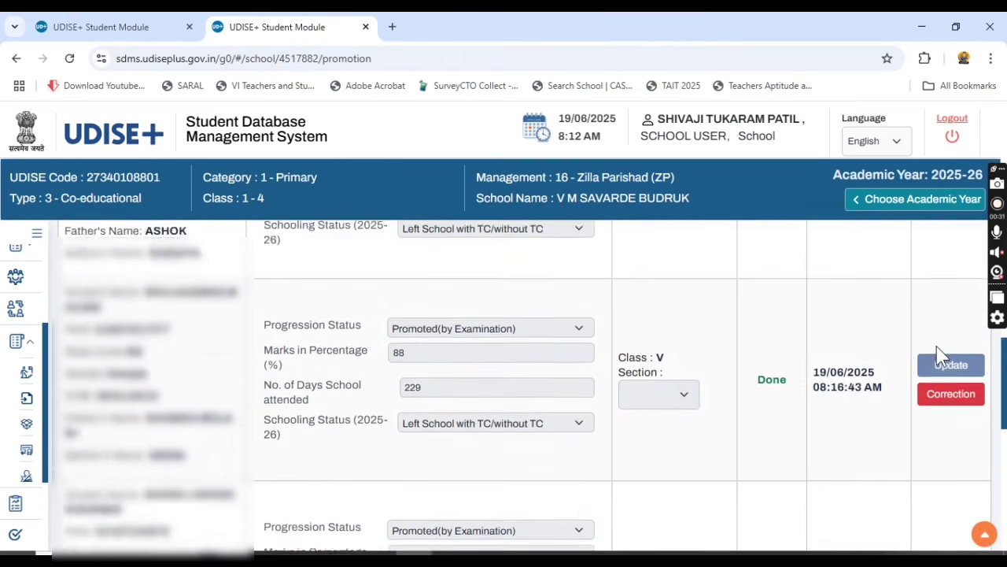
scroll(936, 351, "up", 10)
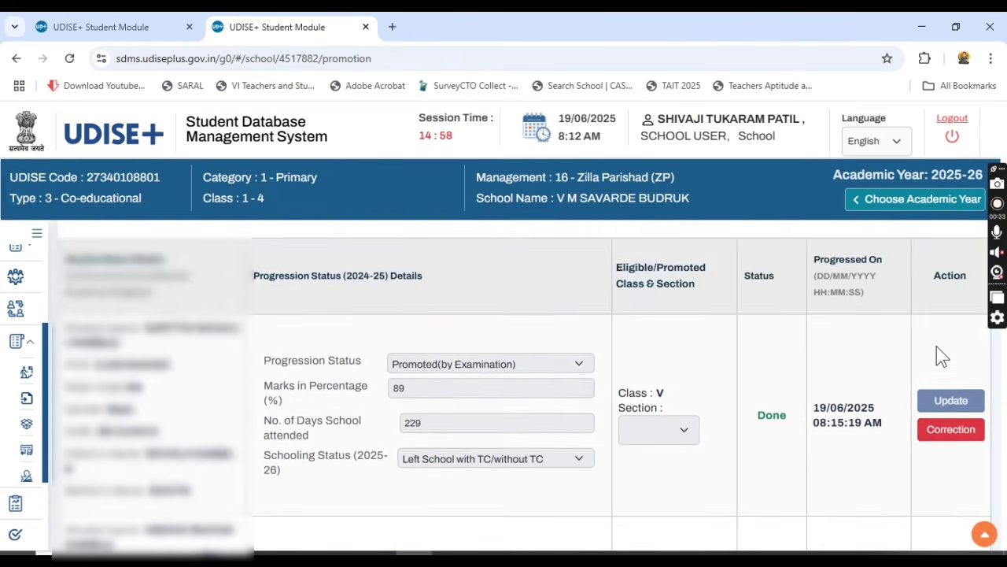
scroll(936, 346, "up", 4)
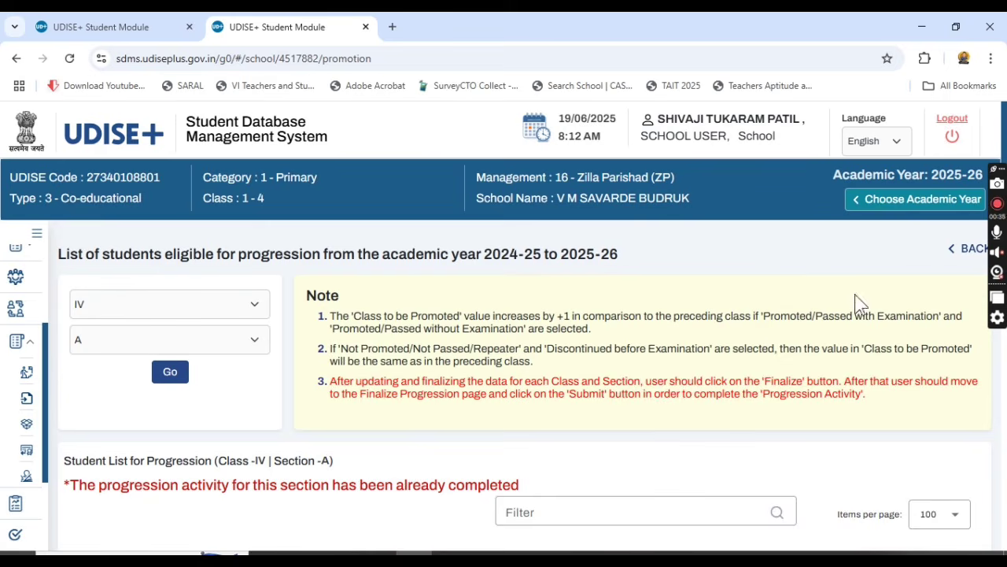
left_click(970, 250)
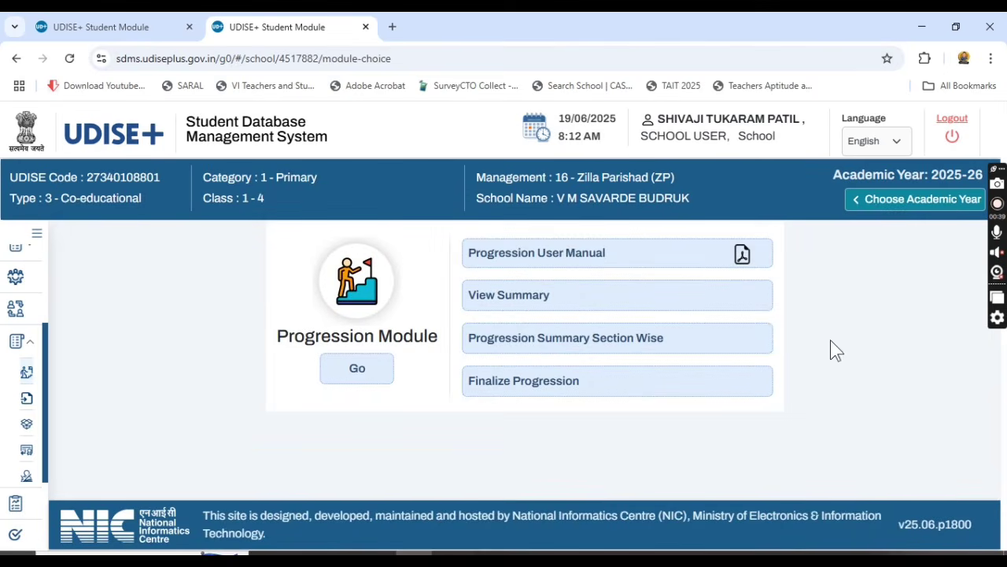
left_click(501, 303)
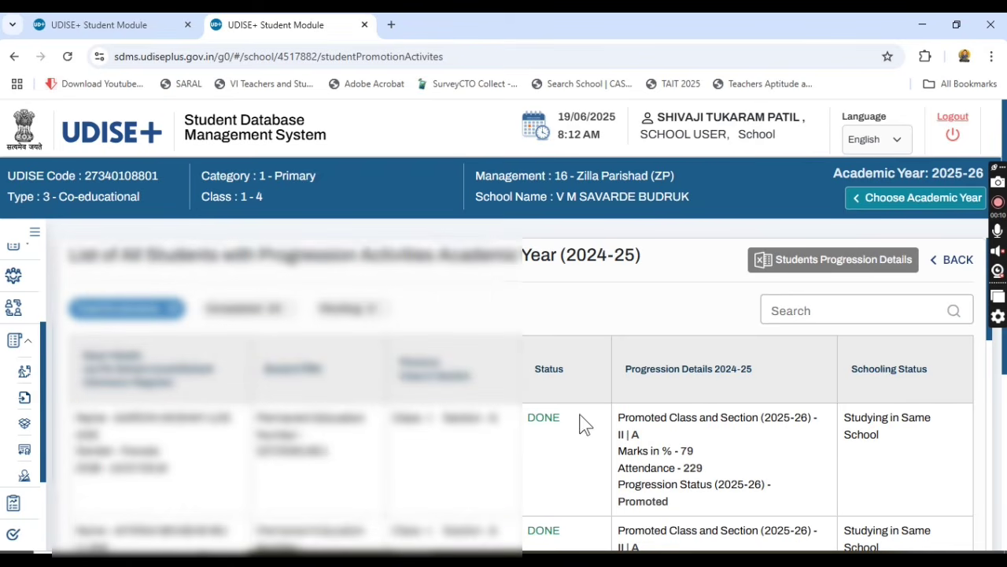
- Examine the status and 2024-25 progression details of the students across all classes in the summary list
scroll(551, 422, "down", 5)
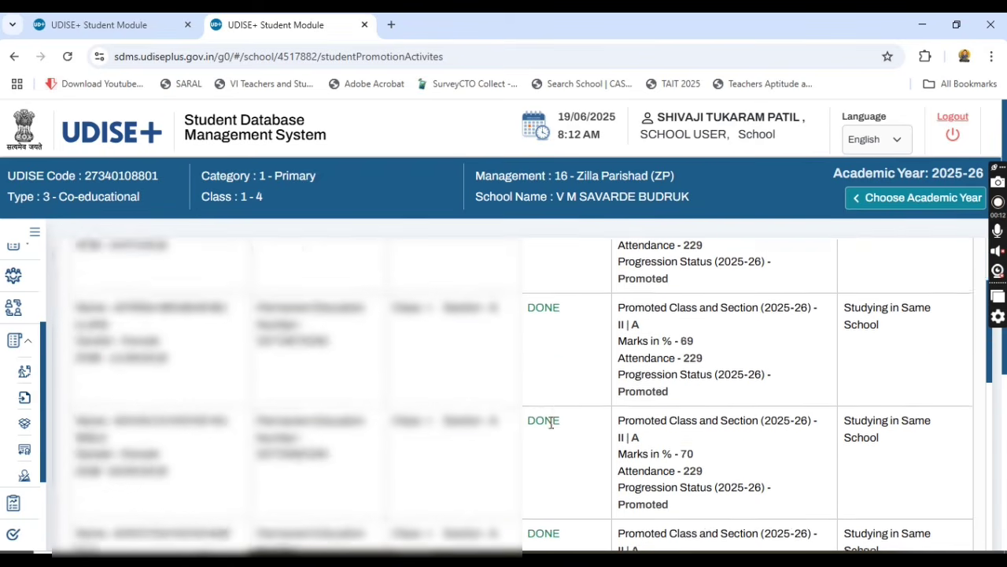
scroll(555, 455, "down", 6)
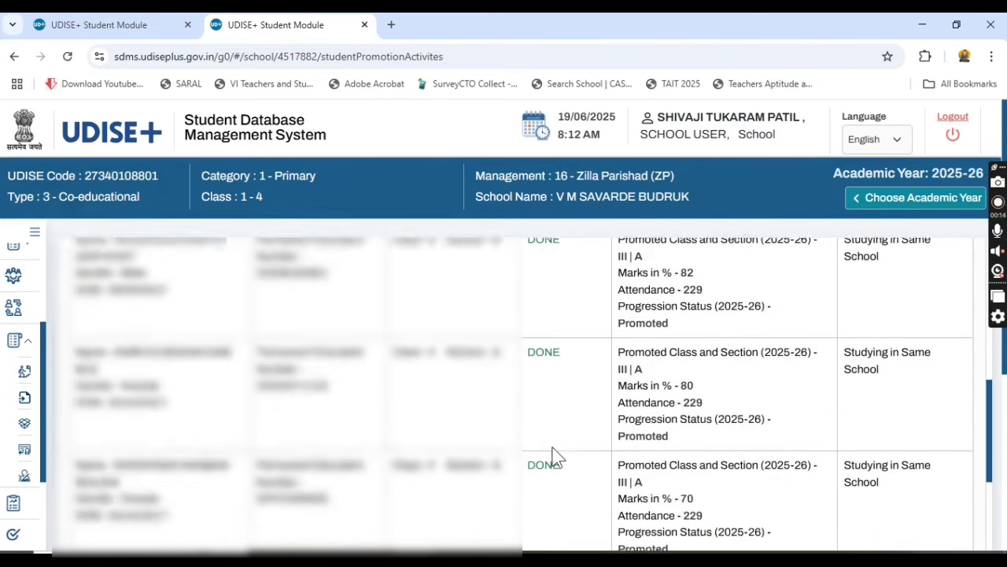
scroll(555, 457, "down", 6)
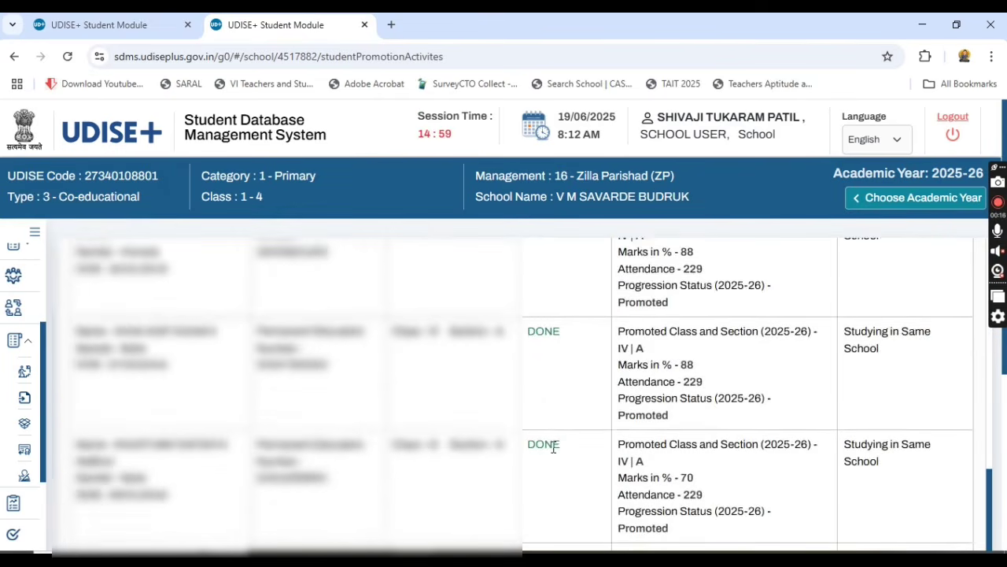
scroll(557, 462, "down", 6)
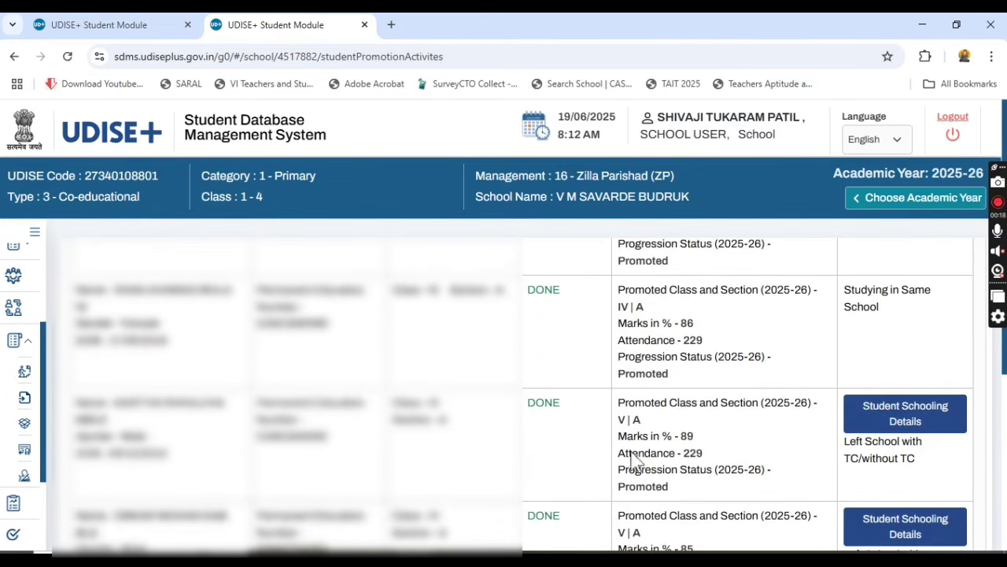
scroll(594, 471, "down", 5)
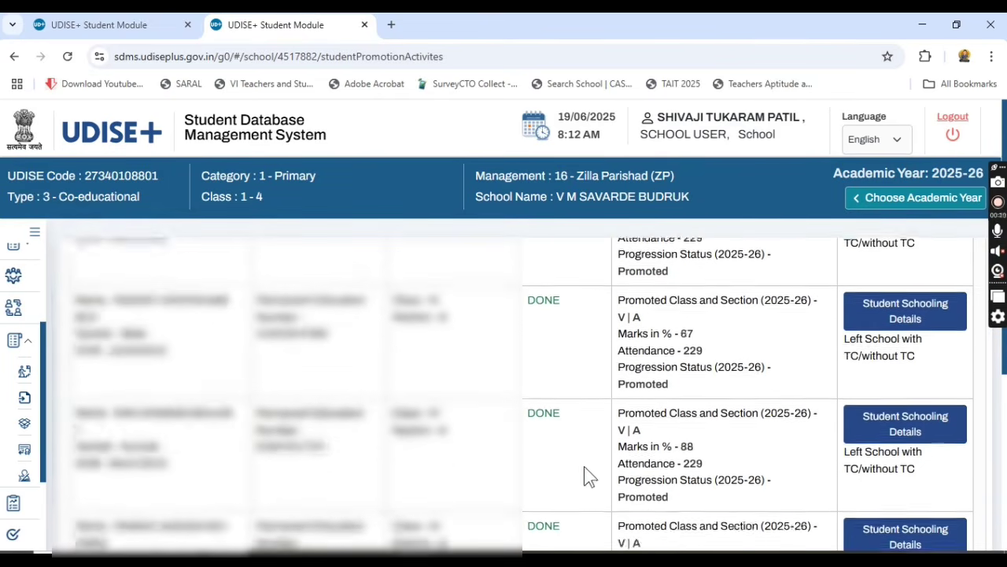
scroll(567, 488, "down", 5)
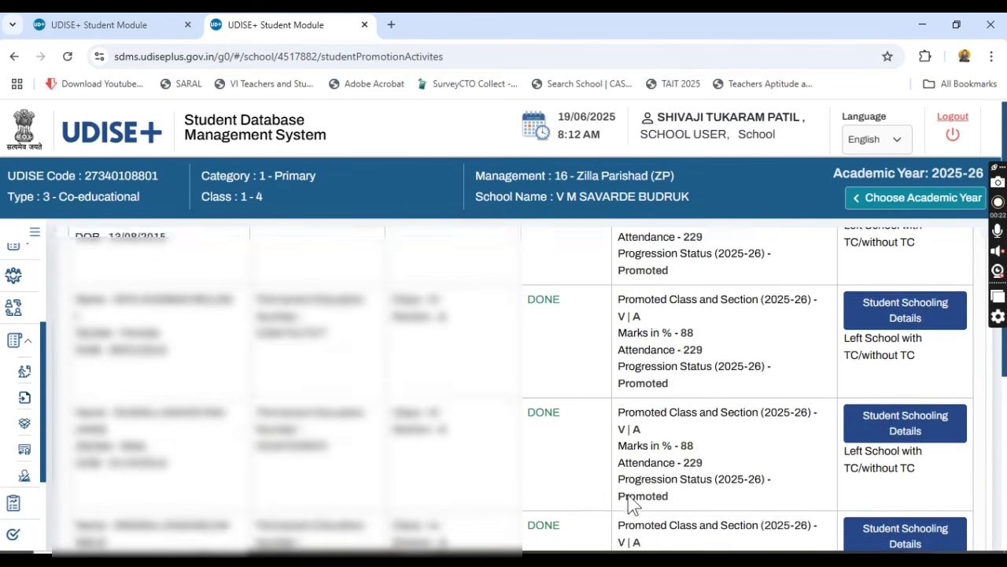
scroll(883, 364, "up", 10)
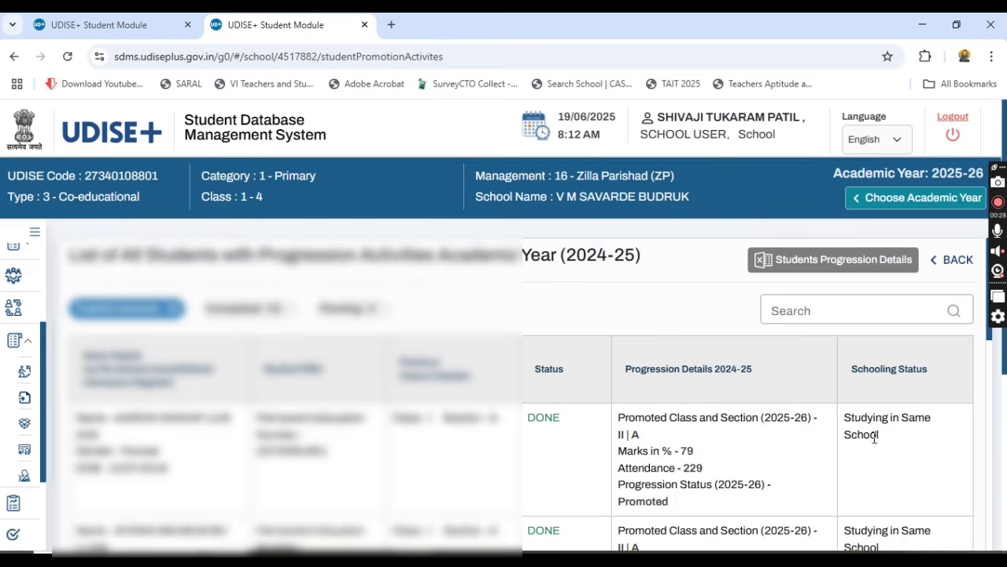
- Check the schooling status of the students in the summary list, including the Class IV students promoted to Class V
scroll(895, 440, "down", 8)
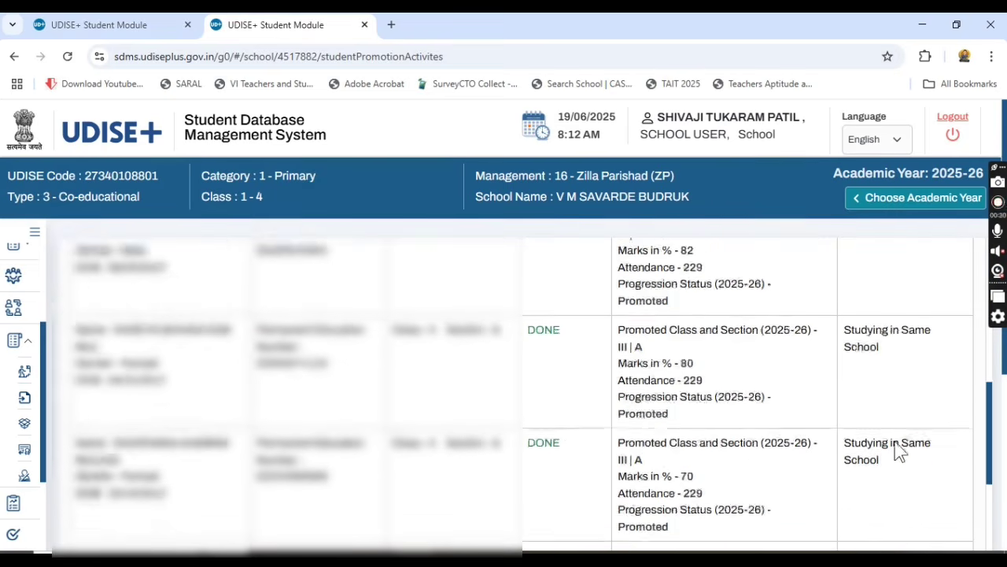
scroll(895, 443, "down", 8)
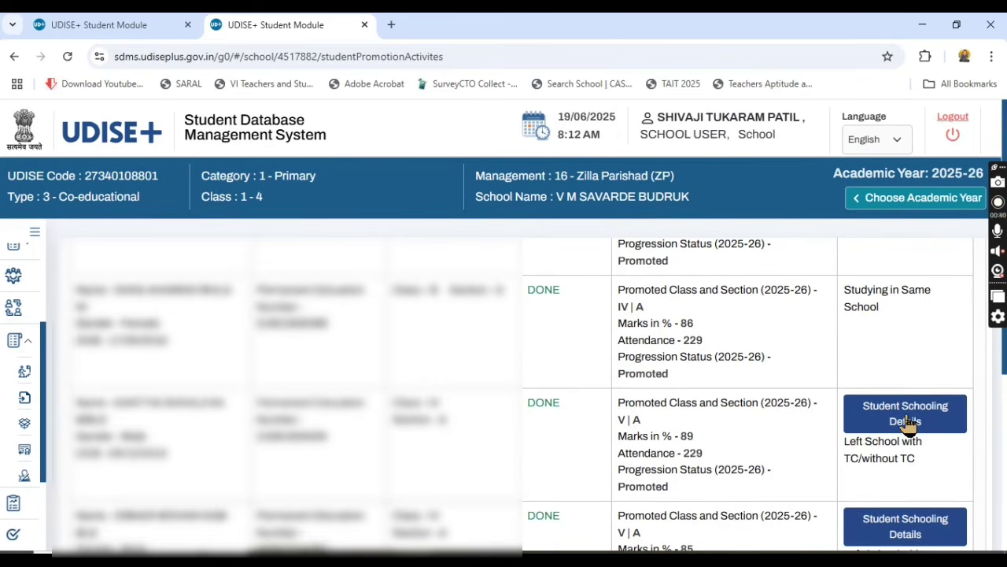
scroll(911, 441, "down", 1)
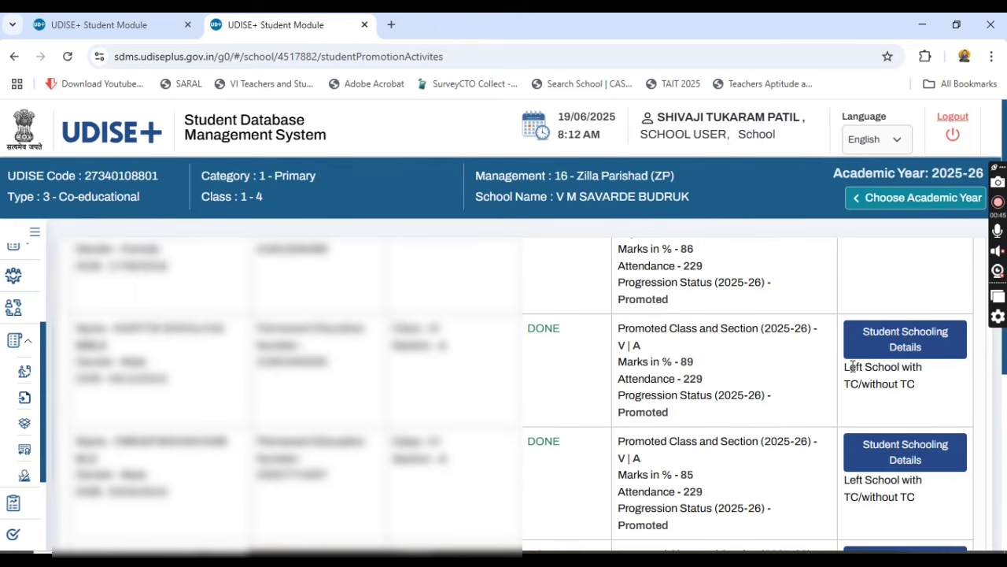
left_click_drag(846, 366, 927, 385)
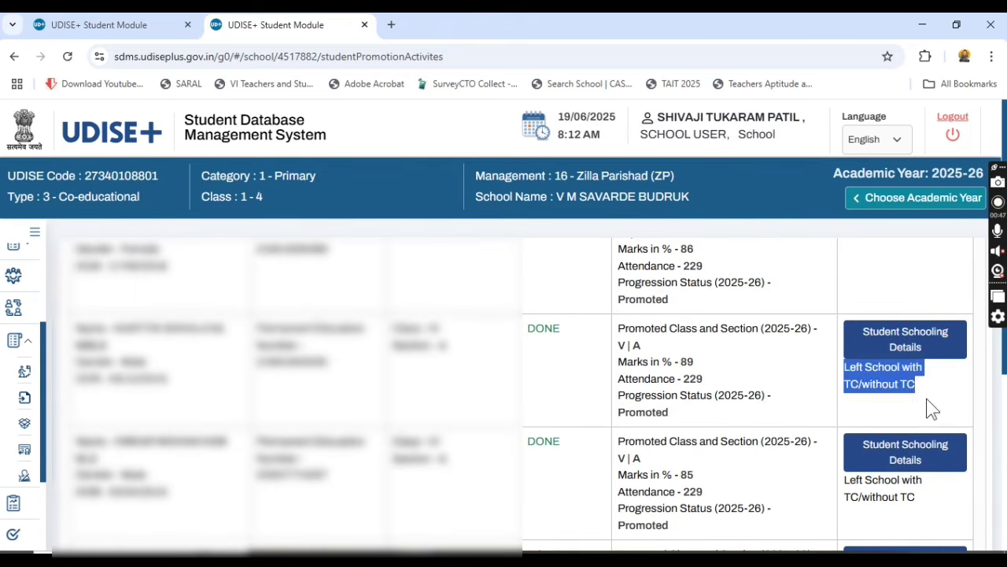
left_click(927, 409)
scroll(927, 440, "down", 1)
scroll(929, 472, "down", 4)
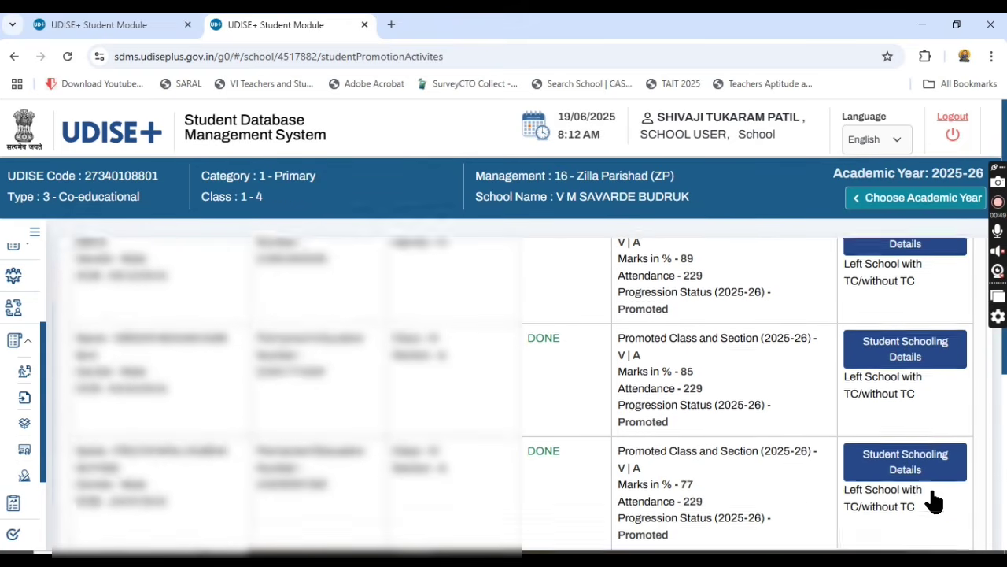
scroll(935, 501, "down", 5)
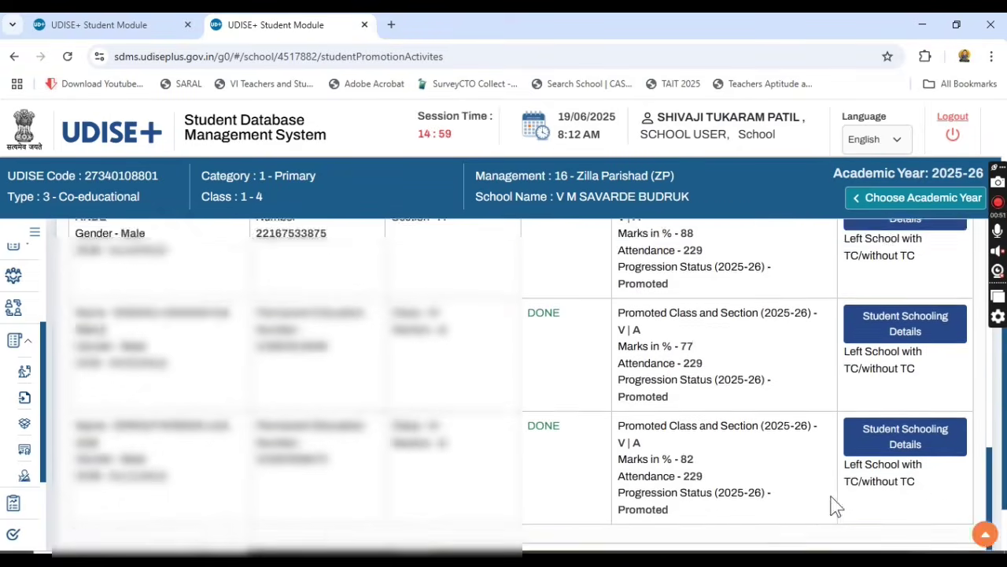
scroll(842, 343, "down", 5)
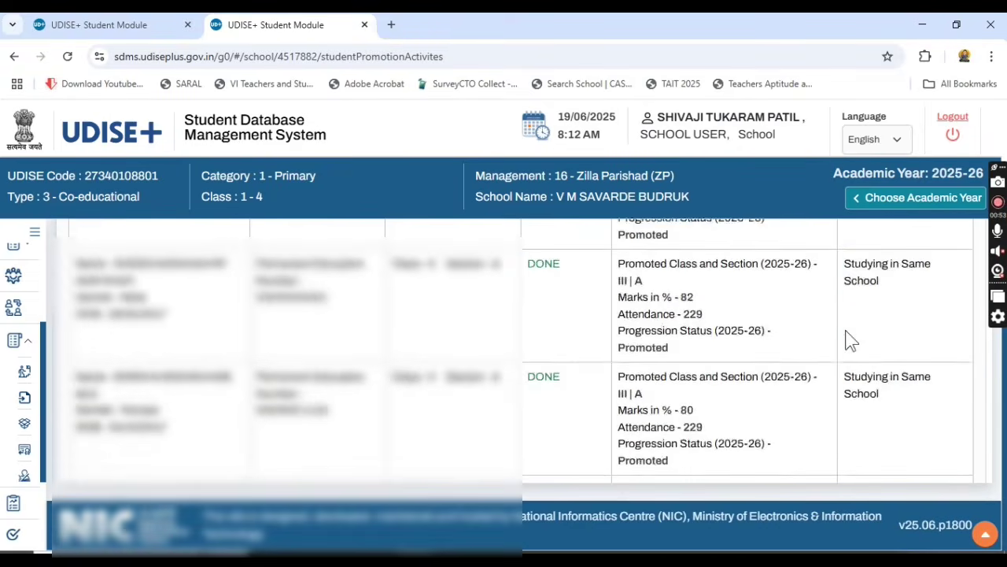
scroll(850, 339, "up", 15)
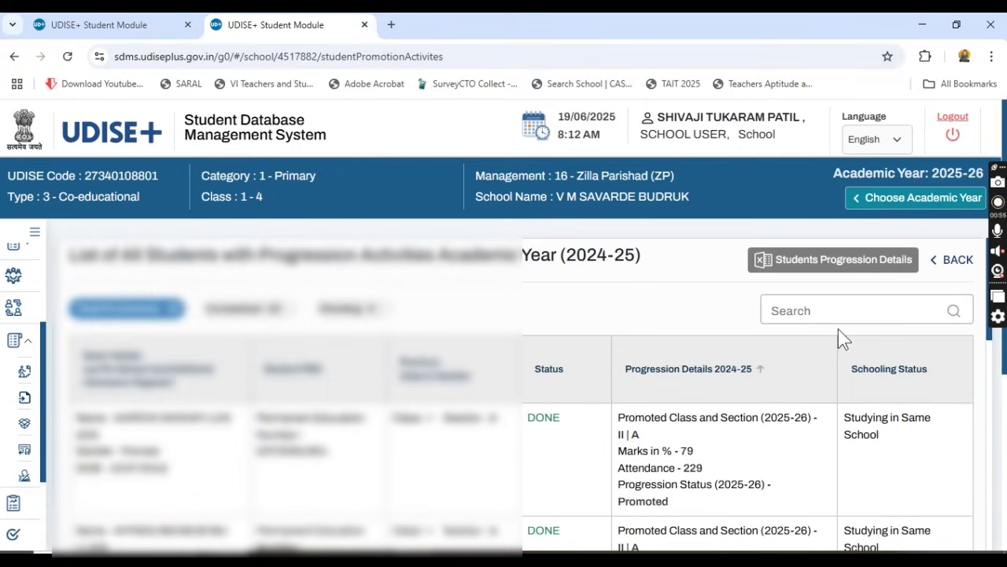
- Open Progression Summary Section Wise and check each class's progression status and lock time
left_click(954, 268)
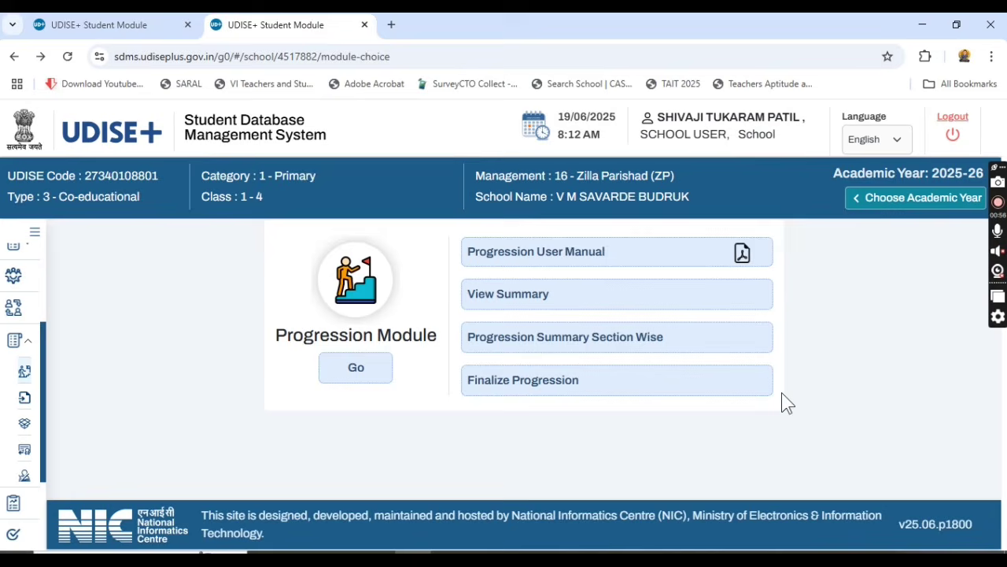
left_click(605, 347)
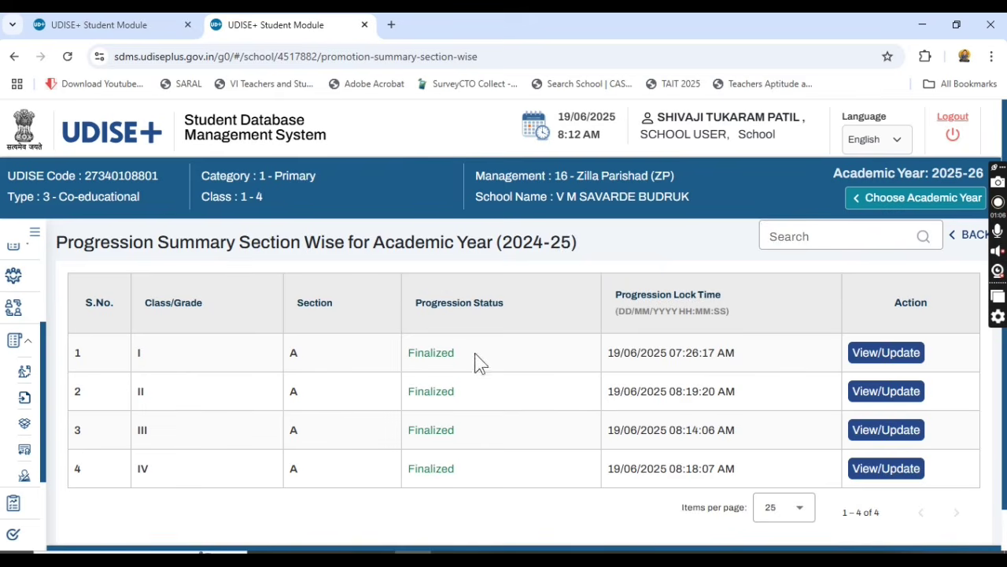
left_click_drag(118, 407, 421, 411)
left_click(147, 439)
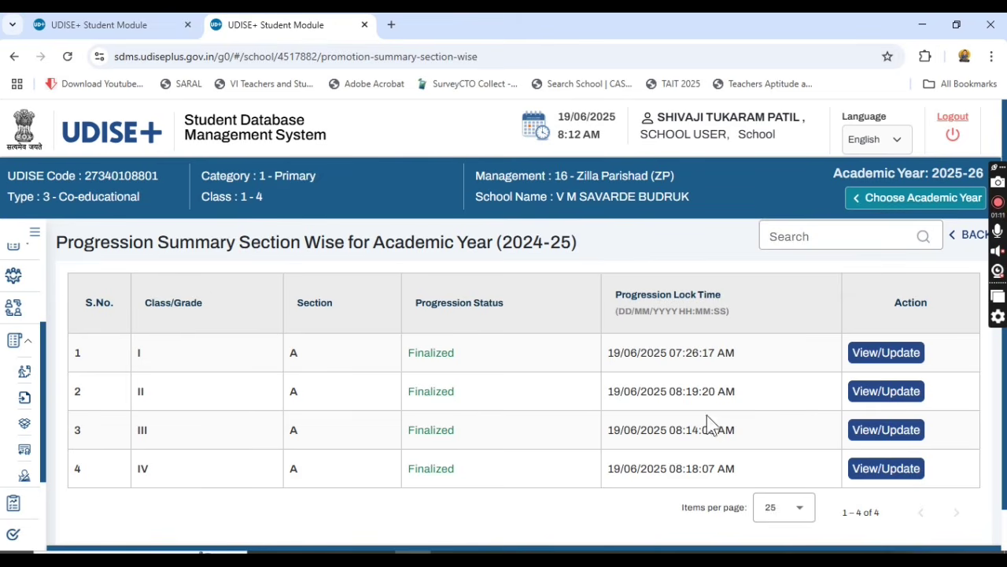
left_click_drag(607, 352, 726, 367)
left_click(712, 386)
- Return to the Progression Module and open the Finalize Progression page for Academic Year 2024-25
left_click(971, 236)
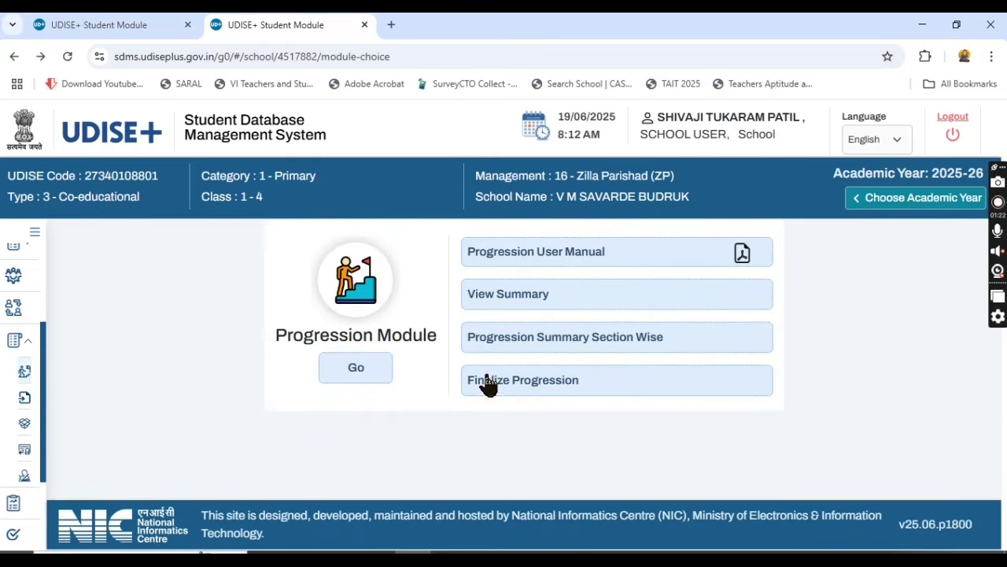
left_click(591, 384)
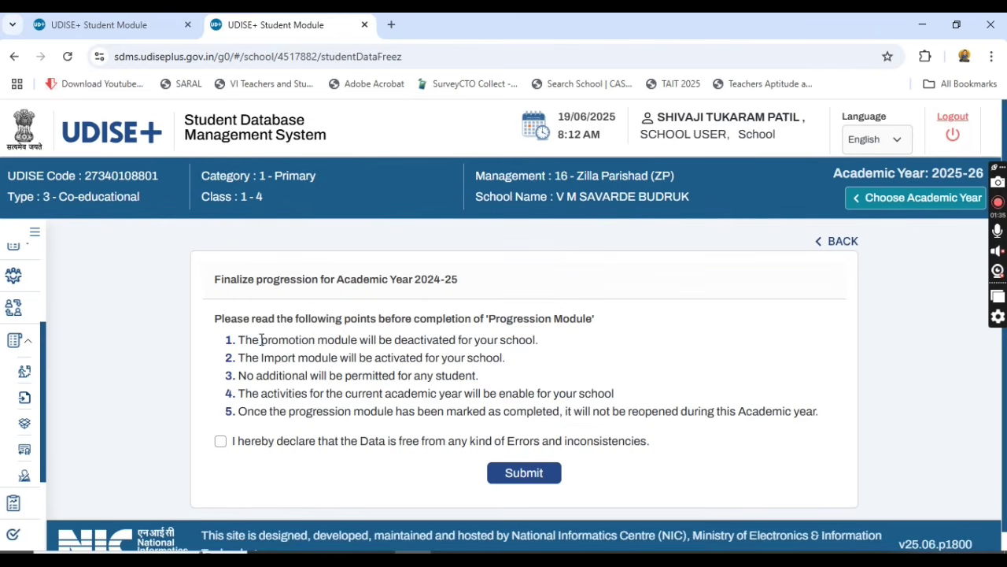
- Display the portal in Hindi to read the points listed before completing the Progression Module, and return the language to English
left_click(882, 141)
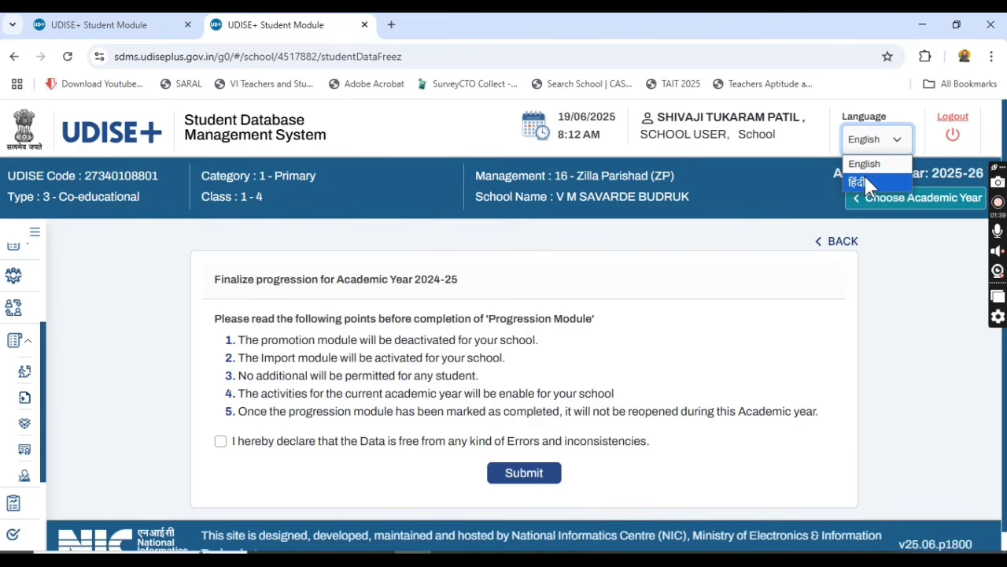
left_click(865, 179)
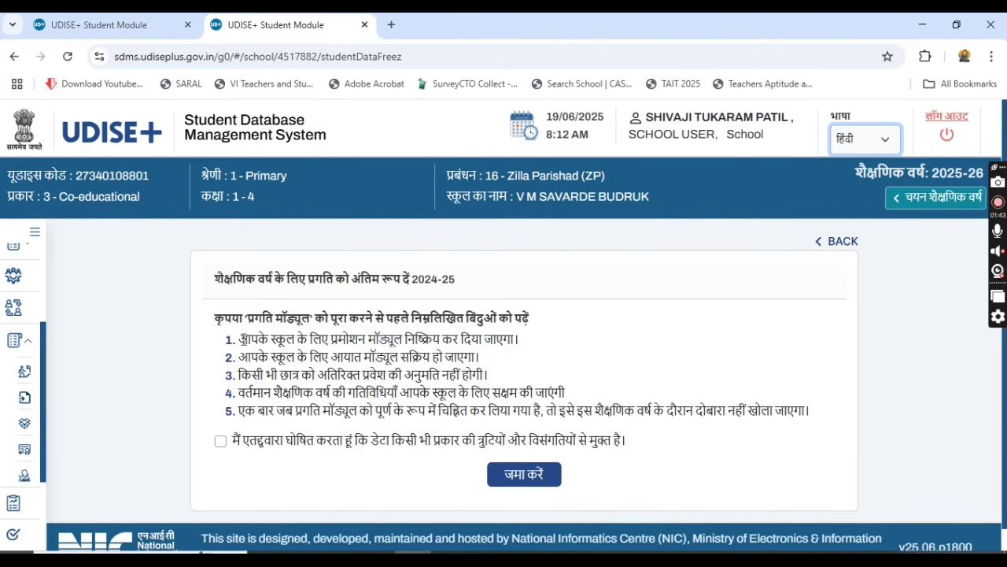
left_click_drag(225, 318, 540, 324)
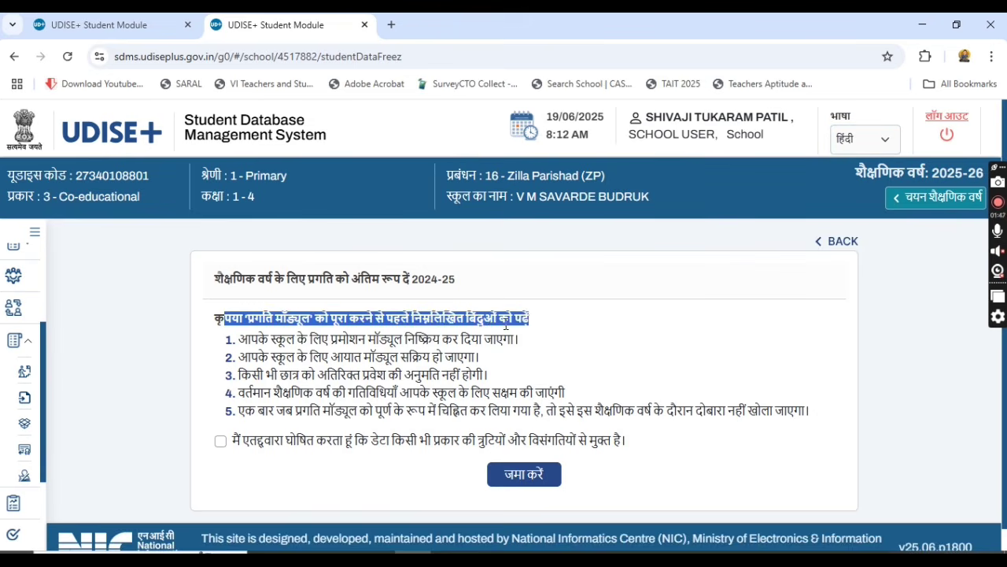
left_click(249, 340)
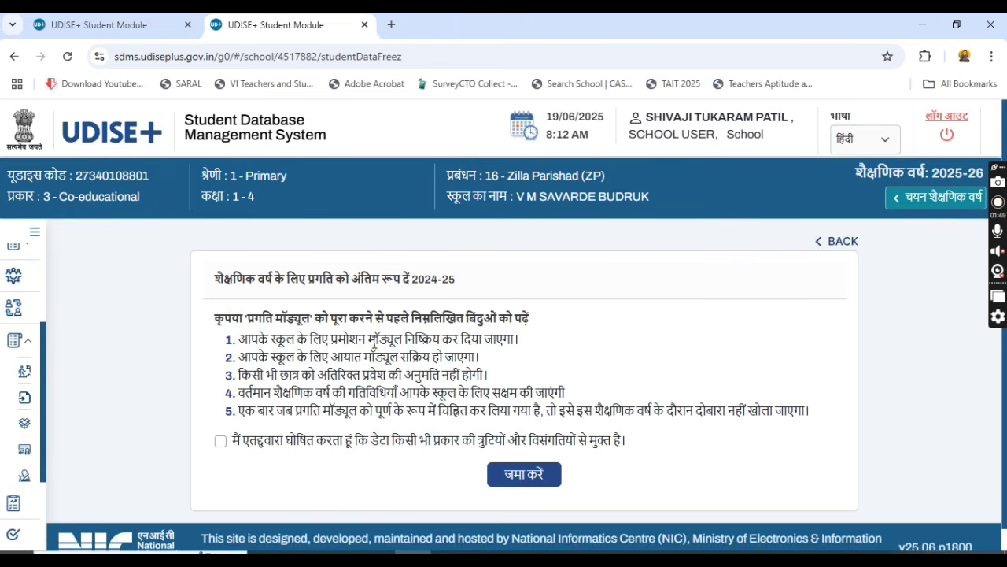
left_click(864, 138)
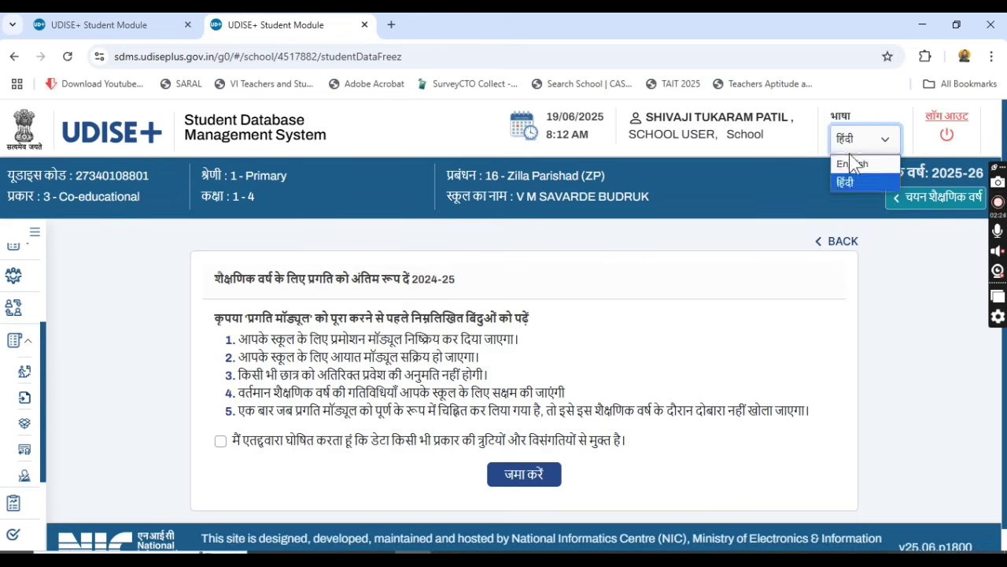
left_click(845, 161)
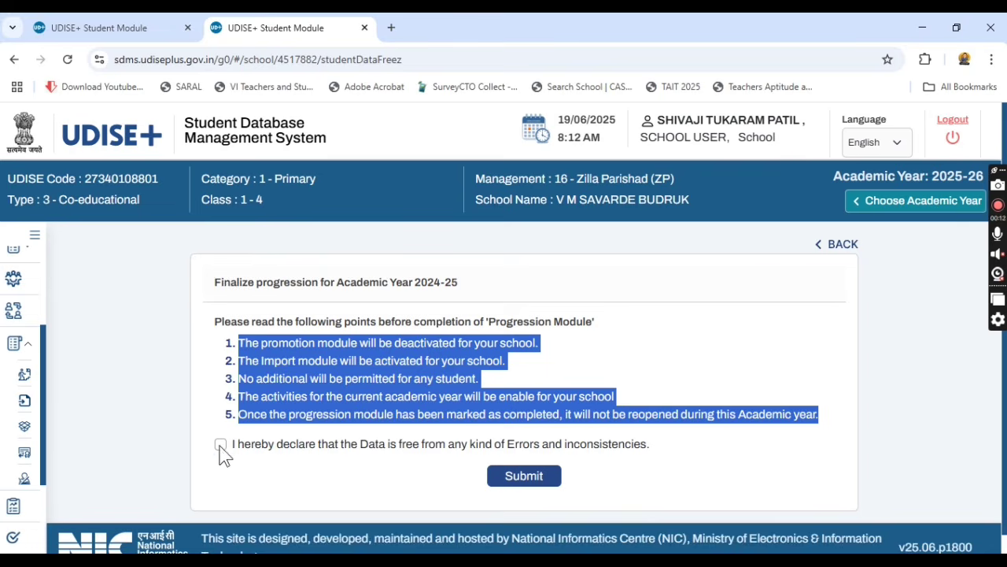
- Declare the data free from errors and inconsistencies, and submit the school's final progression for Academic Year 2024-25
left_click(220, 445)
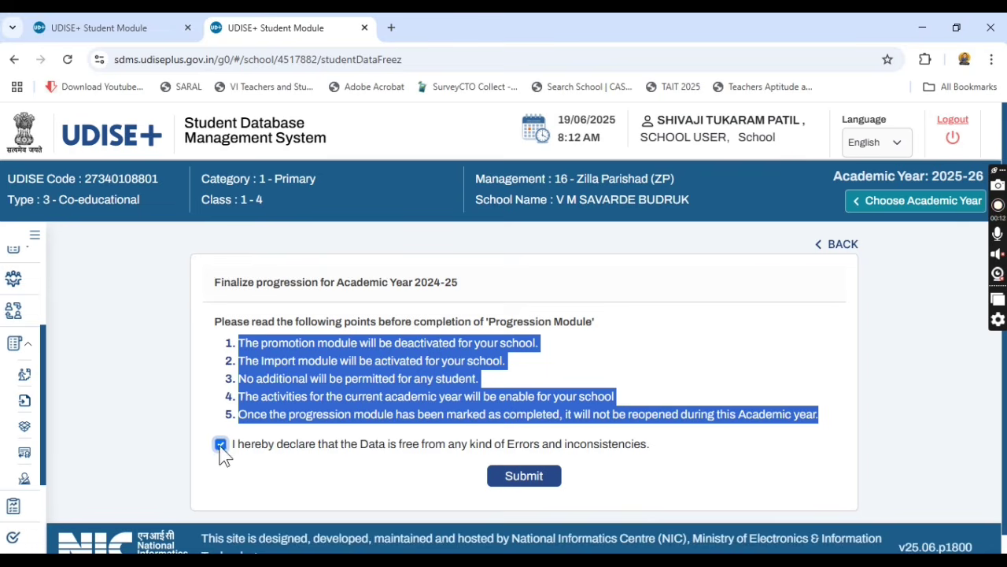
left_click(521, 478)
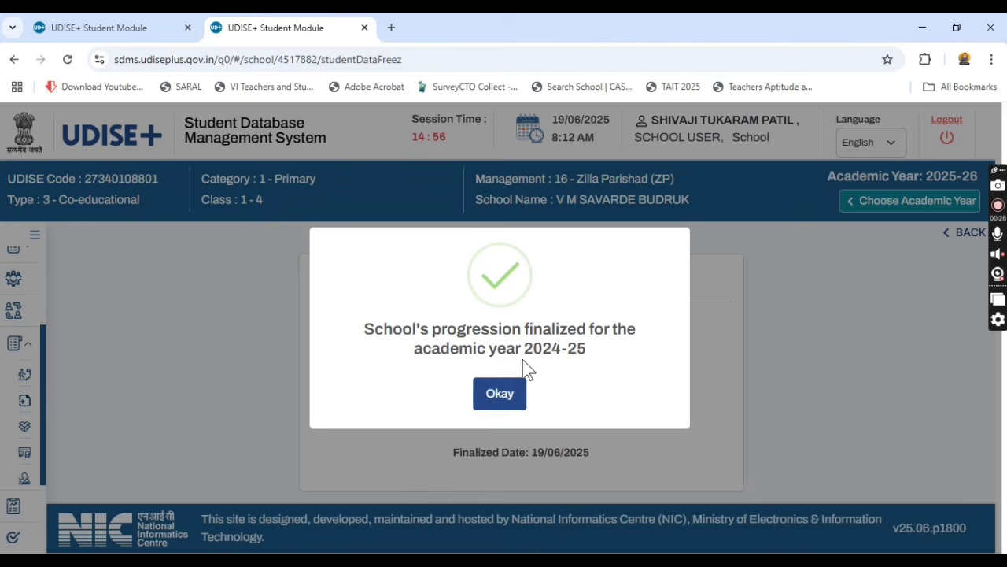
left_click(505, 398)
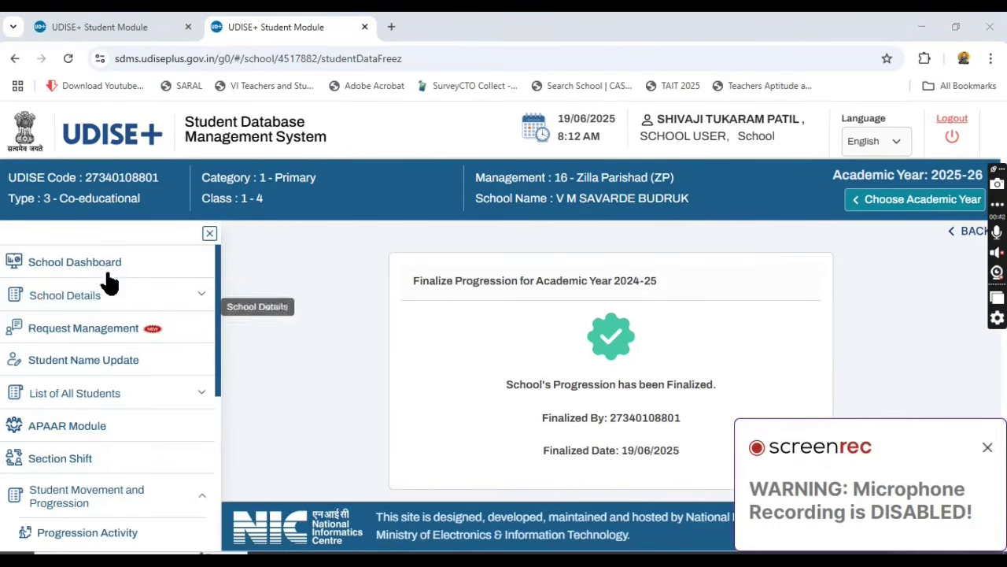
- Check the grade-wise school details for 2025-26 on the School Dashboard and log out of the portal
left_click(109, 271)
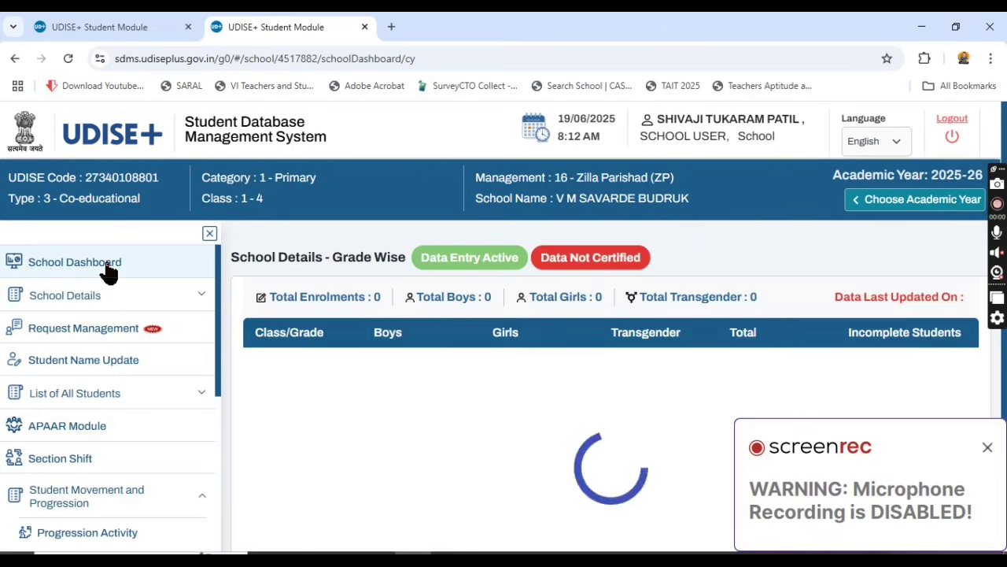
left_click(986, 449)
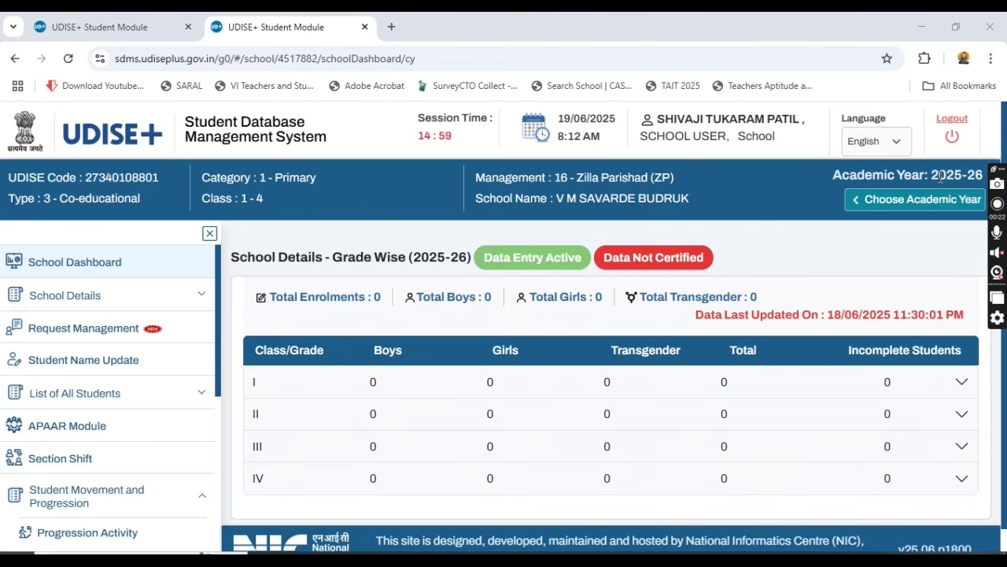
left_click(951, 138)
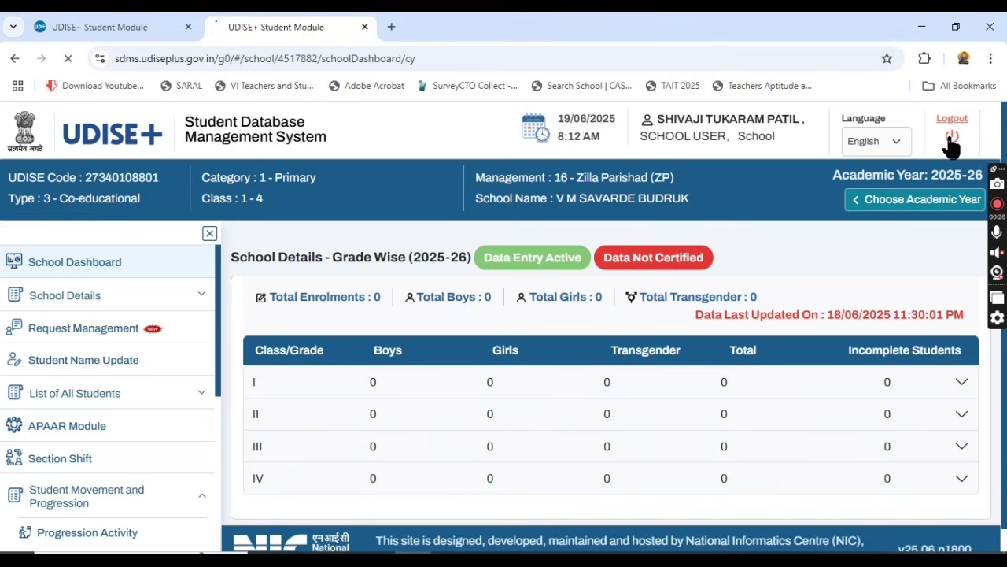